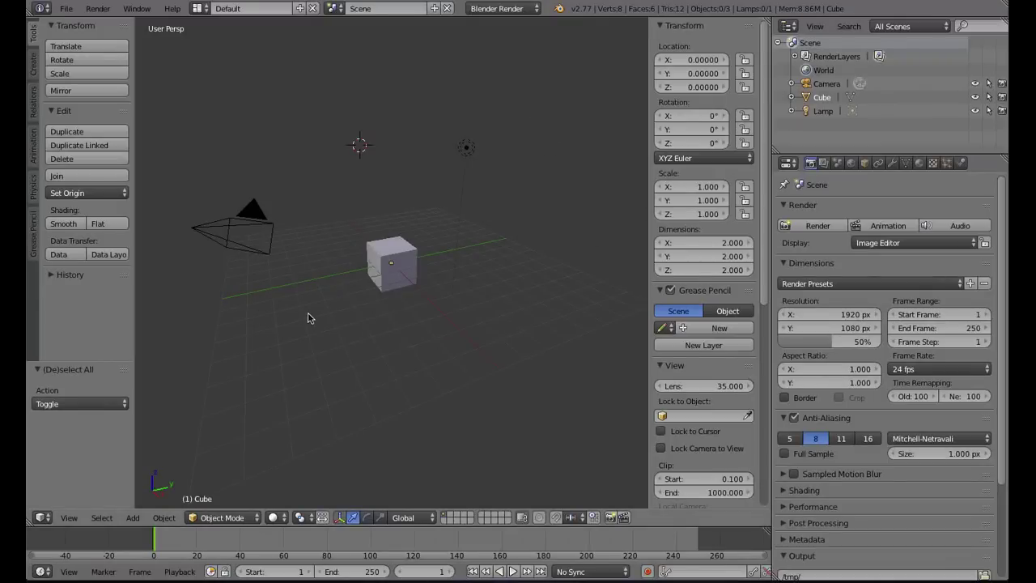
# - Select the lamp instead of the camera, then bring up the File menu
pyautogui.rightClick(381, 249)
pyautogui.rightClick(297, 235)
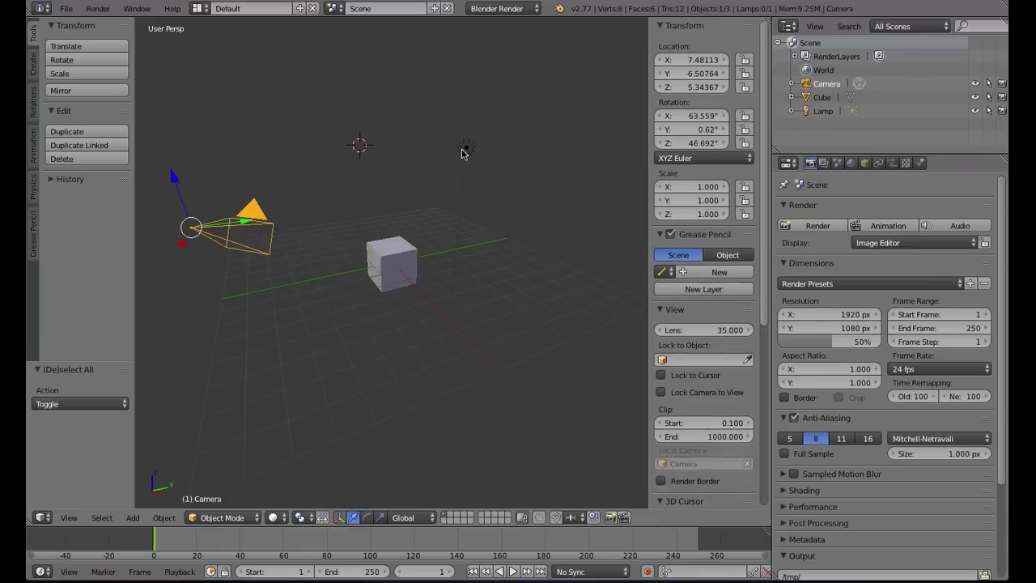
pyautogui.rightClick(465, 150)
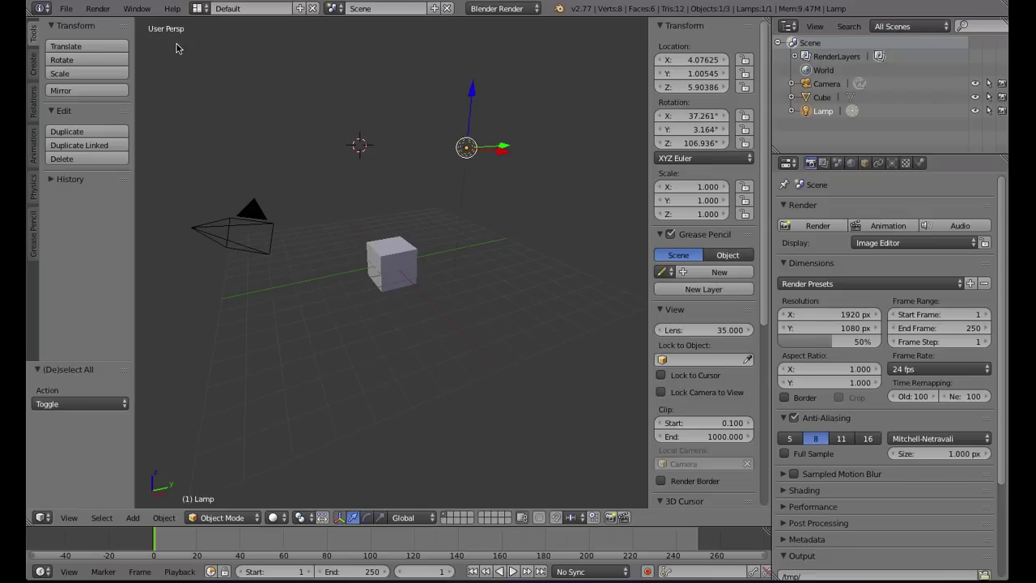
pyautogui.click(68, 10)
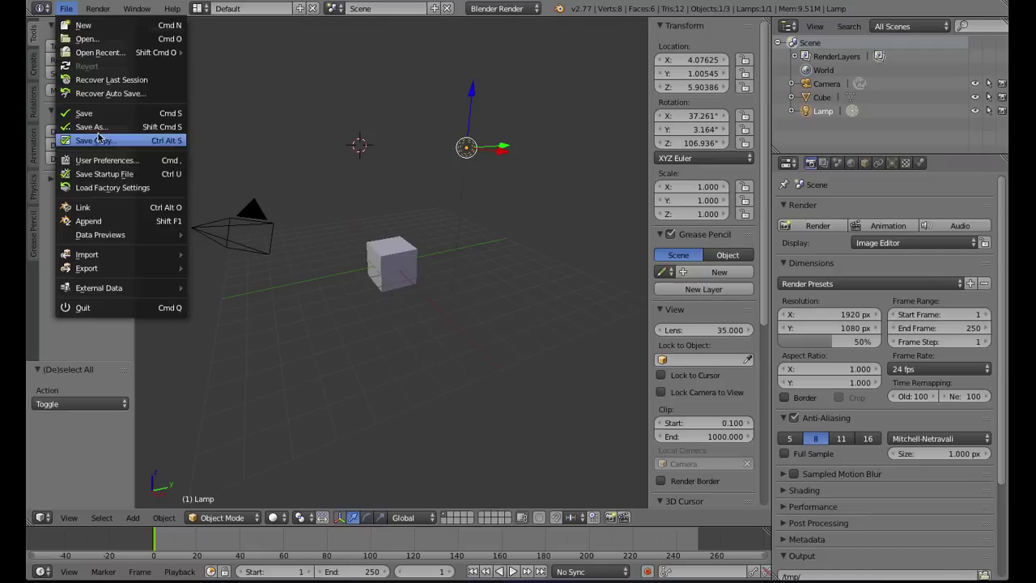
# - Append Sphere.001 from Desktop/Nordic/House.blend's Object folder into the scene
pyautogui.click(108, 221)
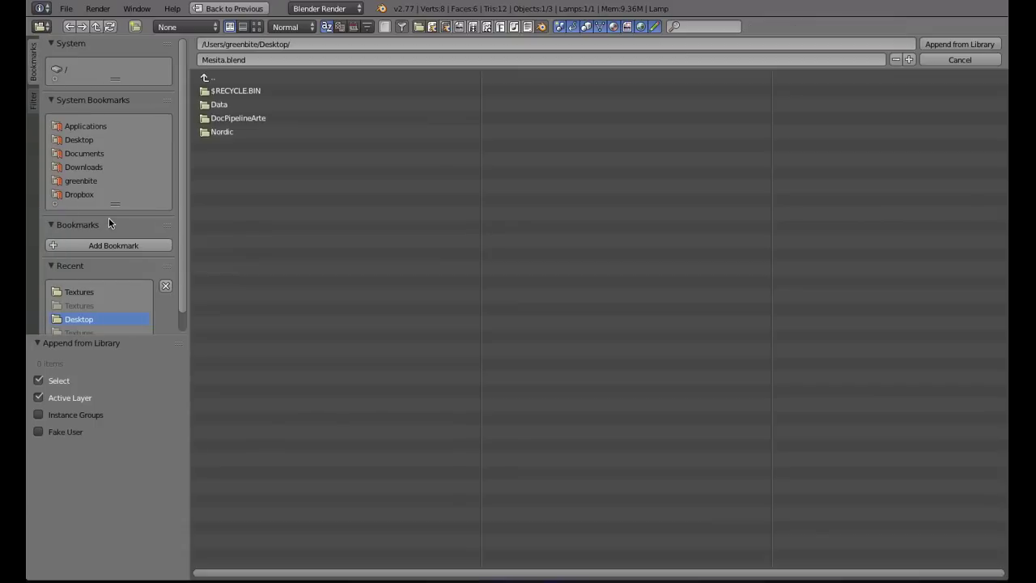
pyautogui.click(230, 132)
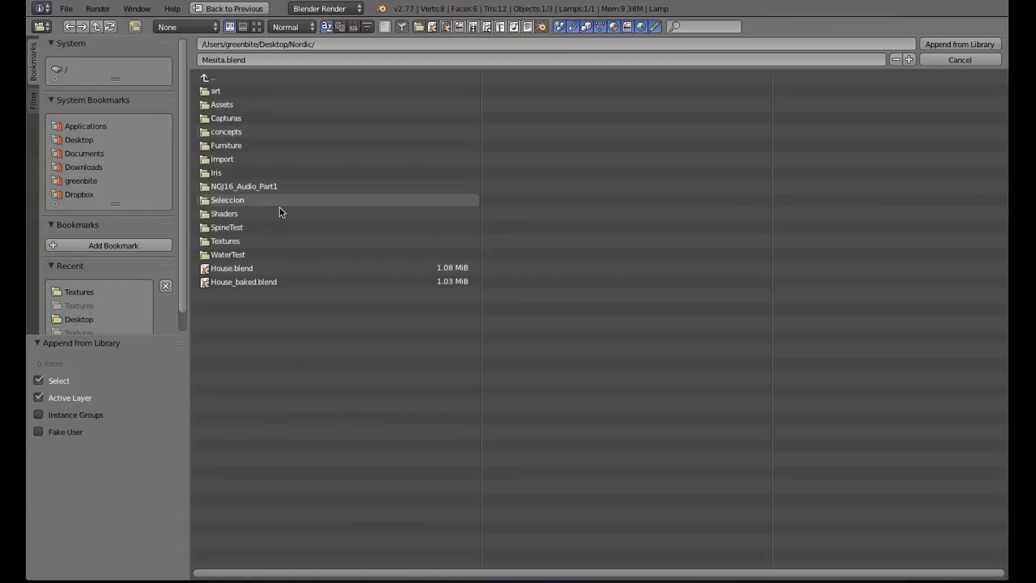
pyautogui.click(255, 268)
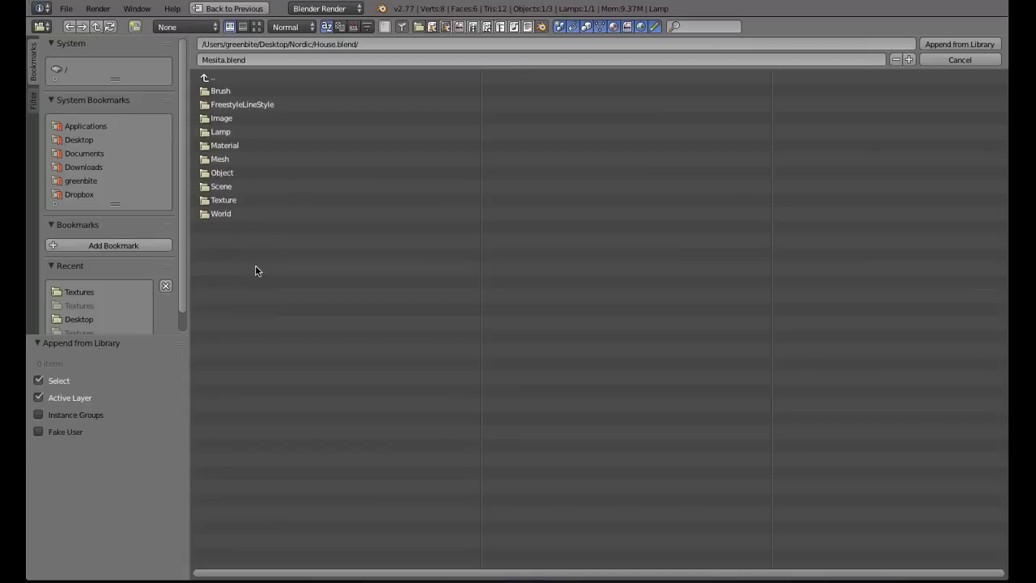
pyautogui.click(231, 174)
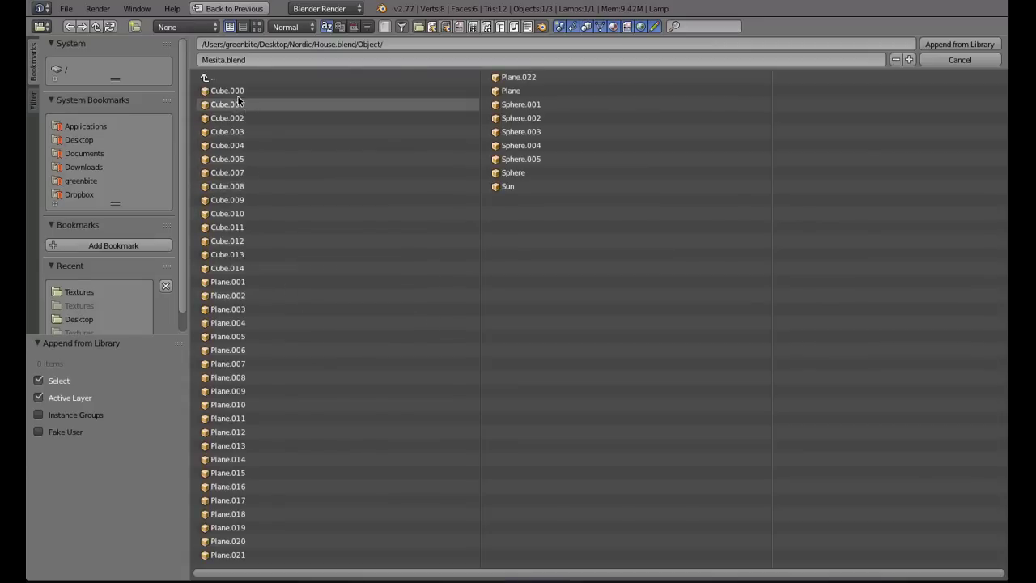
pyautogui.click(542, 105)
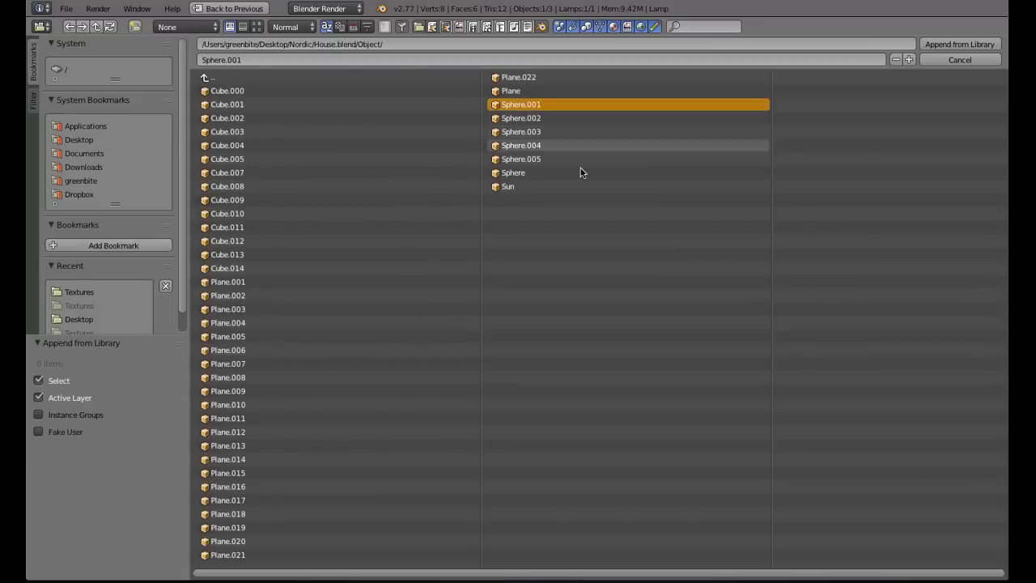
pyautogui.click(949, 46)
# - Delete the appended Sphere.001, then orbit to look down on the cube's top
pyautogui.scroll(1, 433, 270)
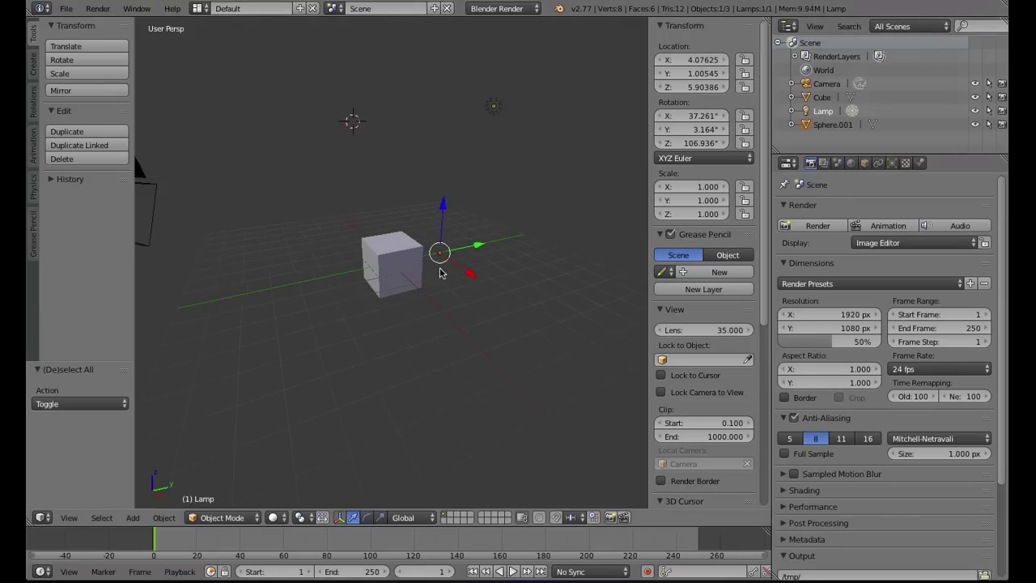
pyautogui.scroll(2, 453, 268)
pyautogui.scroll(3, 486, 264)
pyautogui.scroll(2, 437, 257)
pyautogui.scroll(2, 381, 259)
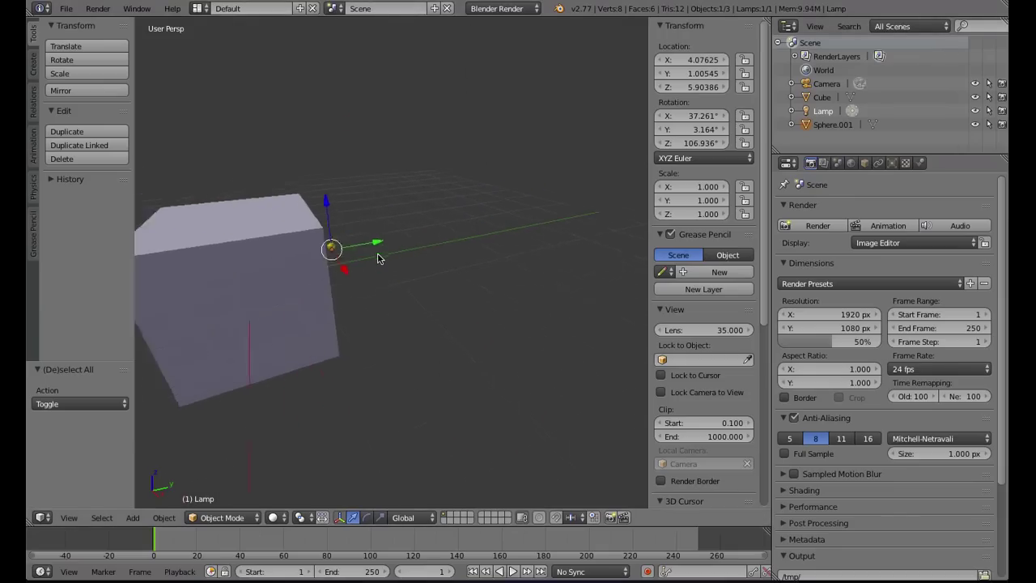
pyautogui.scroll(2, 377, 259)
pyautogui.scroll(2, 316, 254)
pyautogui.scroll(-4, 388, 252)
pyautogui.scroll(-2, 405, 255)
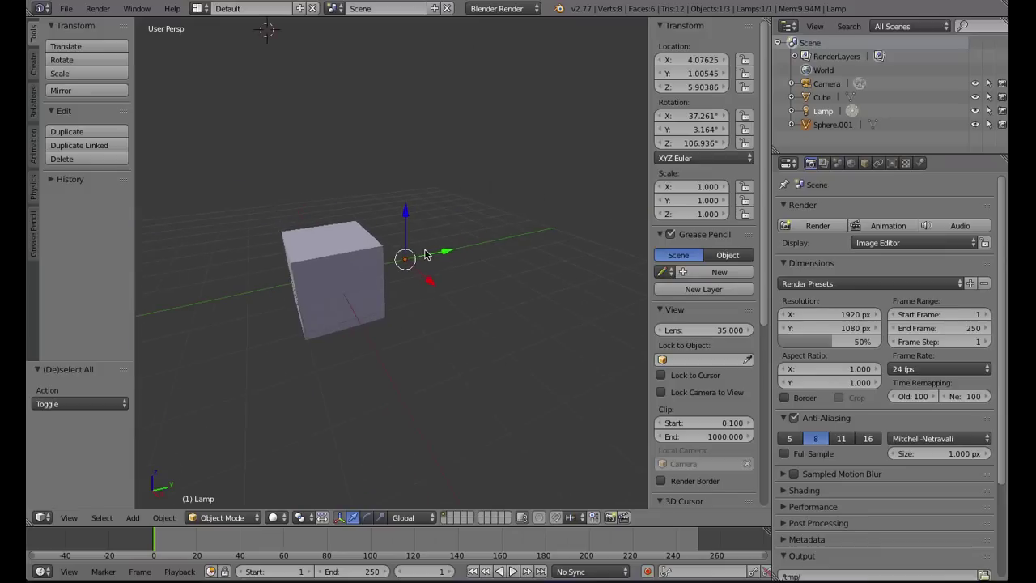
pyautogui.press('x')
pyautogui.click(408, 255)
pyautogui.moveTo(374, 279)
pyautogui.mouseDown(button='middle')
pyautogui.moveTo(414, 254)
pyautogui.moveTo(359, 278)
pyautogui.moveTo(384, 297)
pyautogui.mouseUp(button='middle')
pyautogui.moveTo(434, 224); pyautogui.dragTo(406, 257, button='middle')
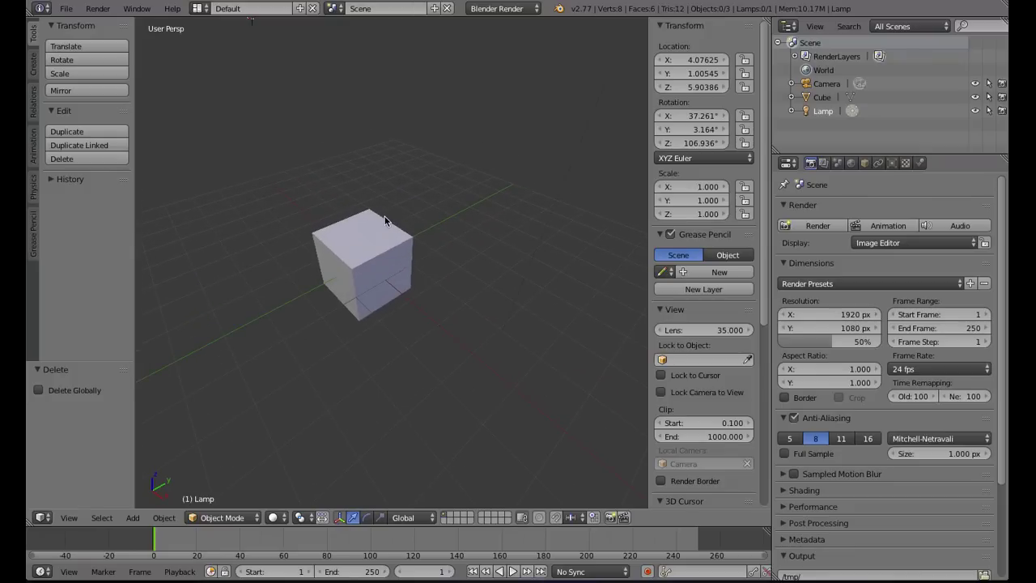
pyautogui.scroll(-5, 384, 217)
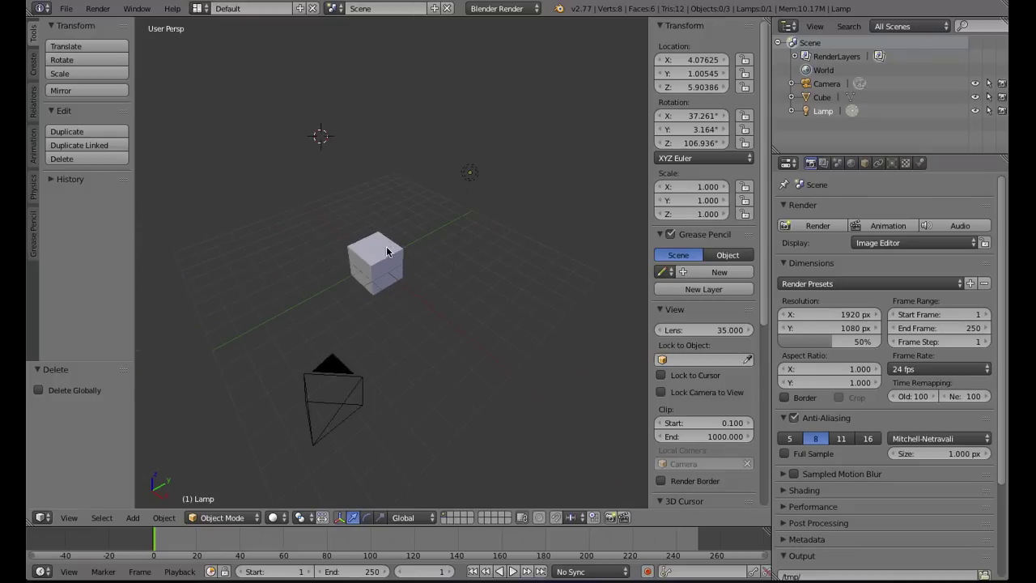
pyautogui.scroll(6, 387, 245)
pyautogui.moveTo(394, 243); pyautogui.dragTo(267, 238, button='middle')
pyautogui.moveTo(421, 209)
pyautogui.mouseDown(button='middle')
pyautogui.moveTo(303, 219)
pyautogui.moveTo(545, 211)
pyautogui.mouseUp(button='middle')
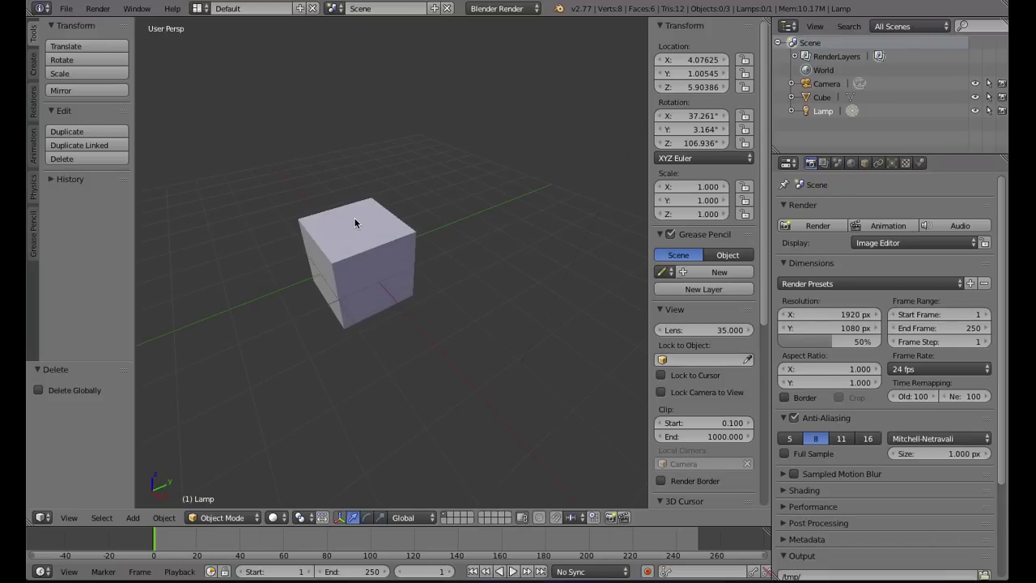
pyautogui.moveTo(336, 230)
pyautogui.mouseDown(button='middle')
pyautogui.moveTo(375, 212)
pyautogui.moveTo(486, 194)
pyautogui.moveTo(297, 214)
pyautogui.moveTo(382, 237)
pyautogui.mouseUp(button='middle')
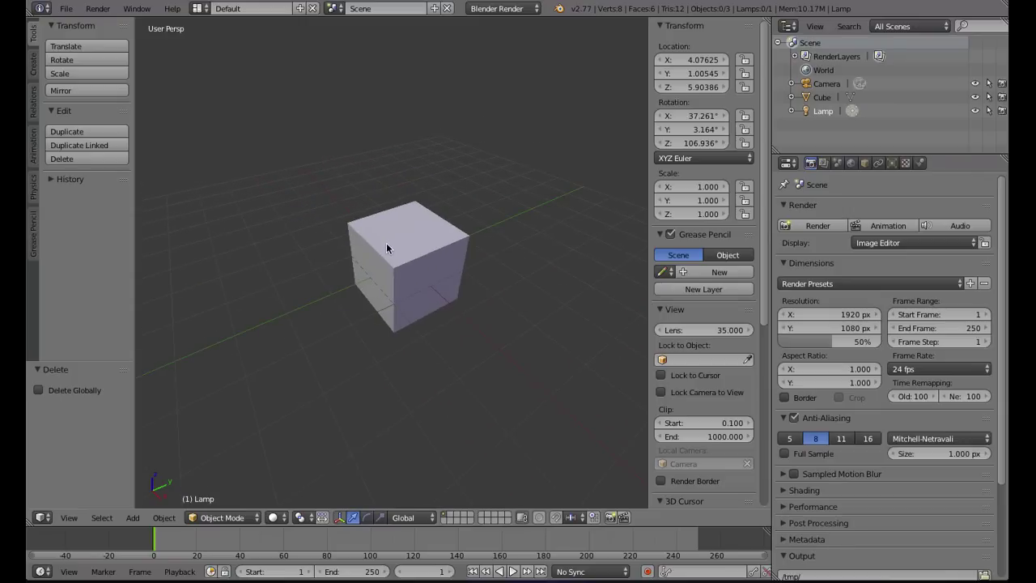
pyautogui.scroll(-3, 406, 212)
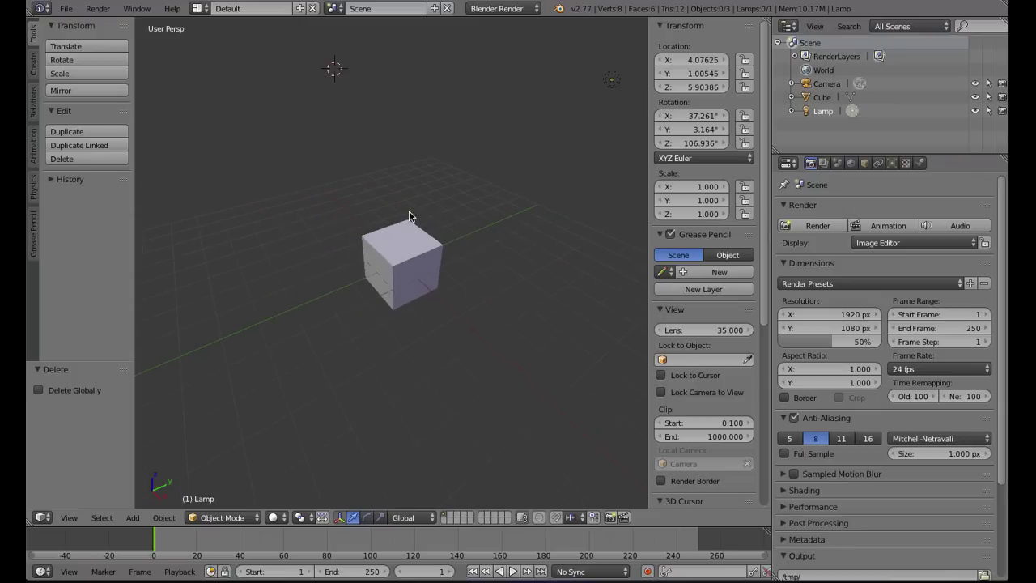
pyautogui.scroll(-2, 413, 230)
pyautogui.scroll(-2, 416, 238)
pyautogui.scroll(1, 416, 238)
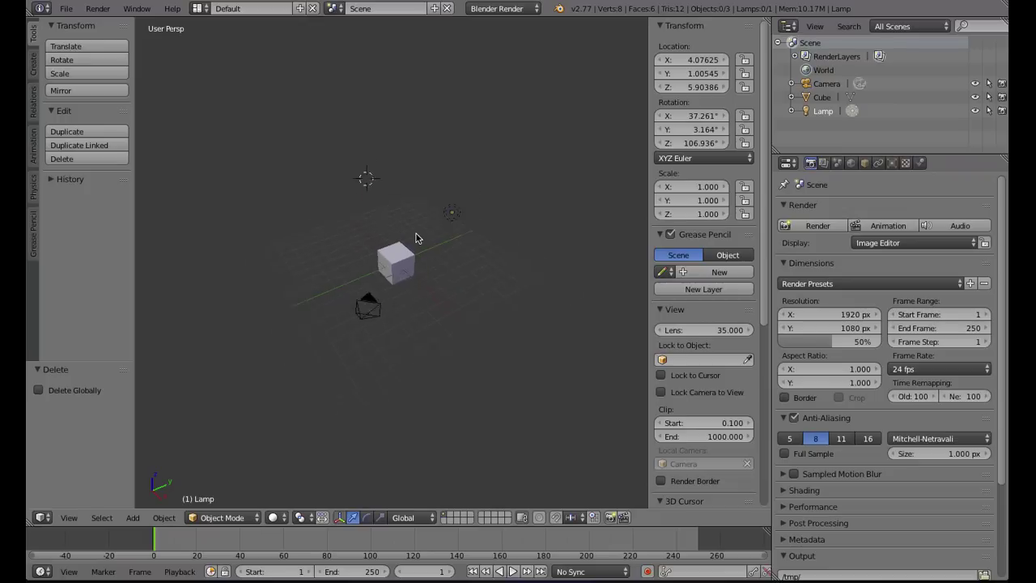
pyautogui.scroll(2, 416, 238)
pyautogui.scroll(1, 416, 238)
pyautogui.scroll(3, 416, 238)
pyautogui.scroll(-1, 415, 237)
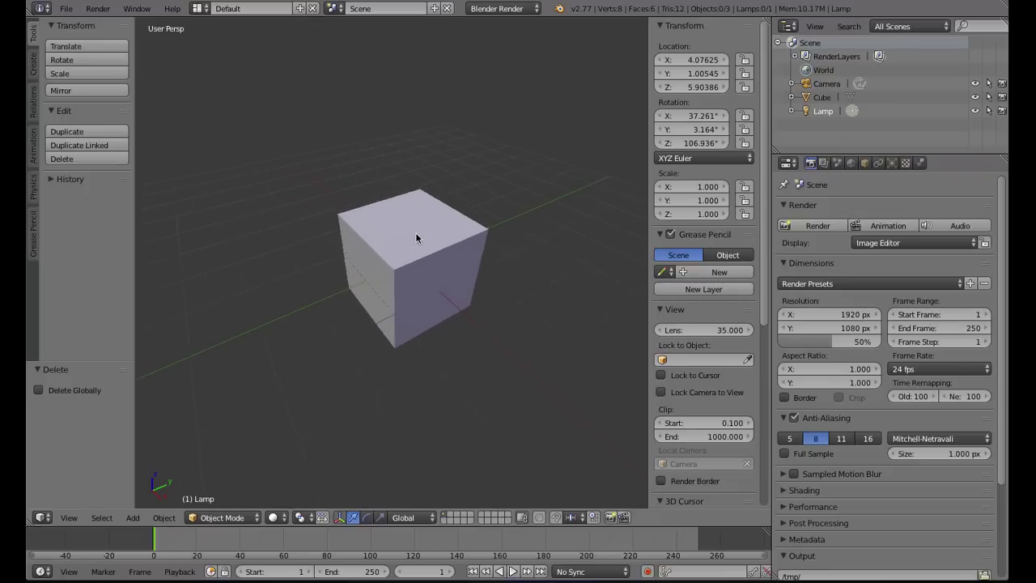
pyautogui.scroll(-2, 415, 237)
pyautogui.scroll(-3, 415, 237)
pyautogui.scroll(-2, 414, 243)
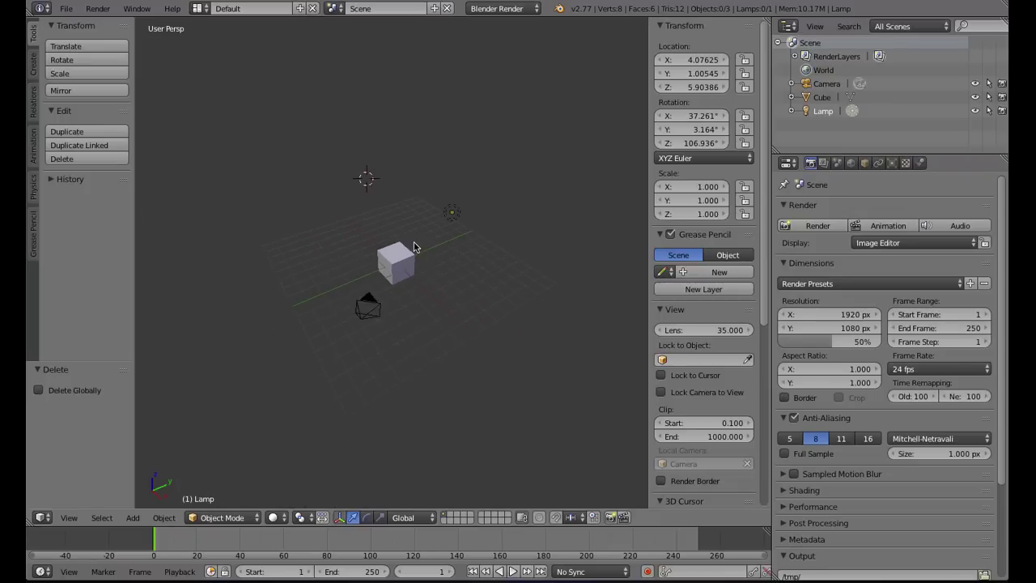
pyautogui.scroll(3, 413, 243)
pyautogui.scroll(3, 414, 245)
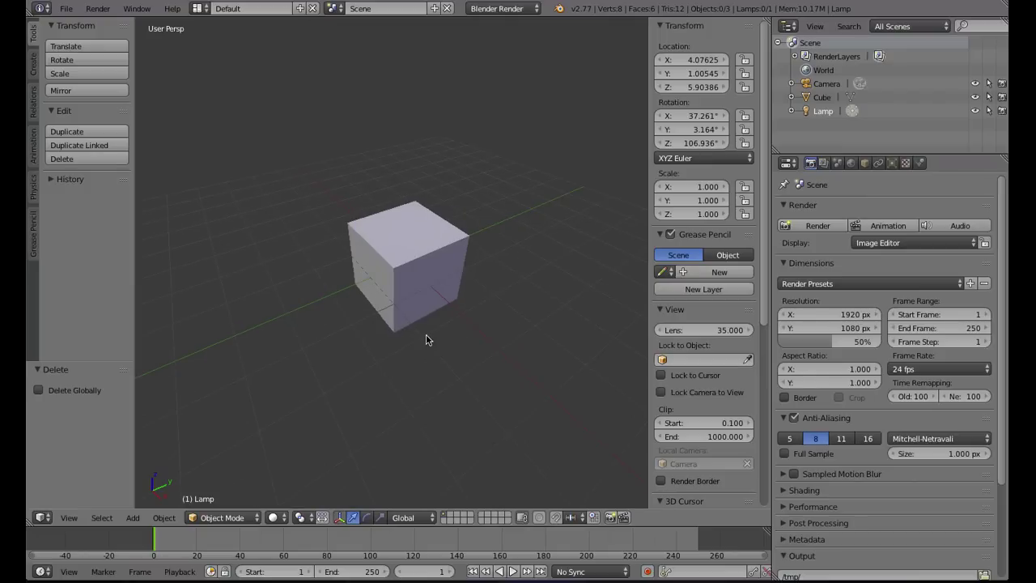
pyautogui.moveTo(427, 340)
pyautogui.mouseDown(button='middle')
pyautogui.moveTo(405, 317)
pyautogui.moveTo(403, 342)
pyautogui.mouseUp(button='middle')
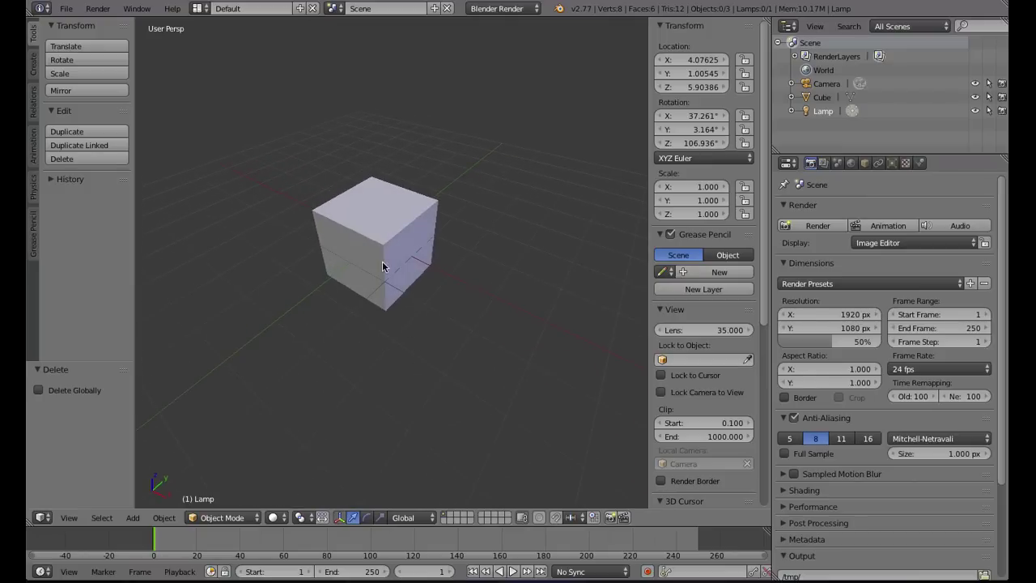
pyautogui.moveTo(384, 264); pyautogui.dragTo(380, 275, button='middle')
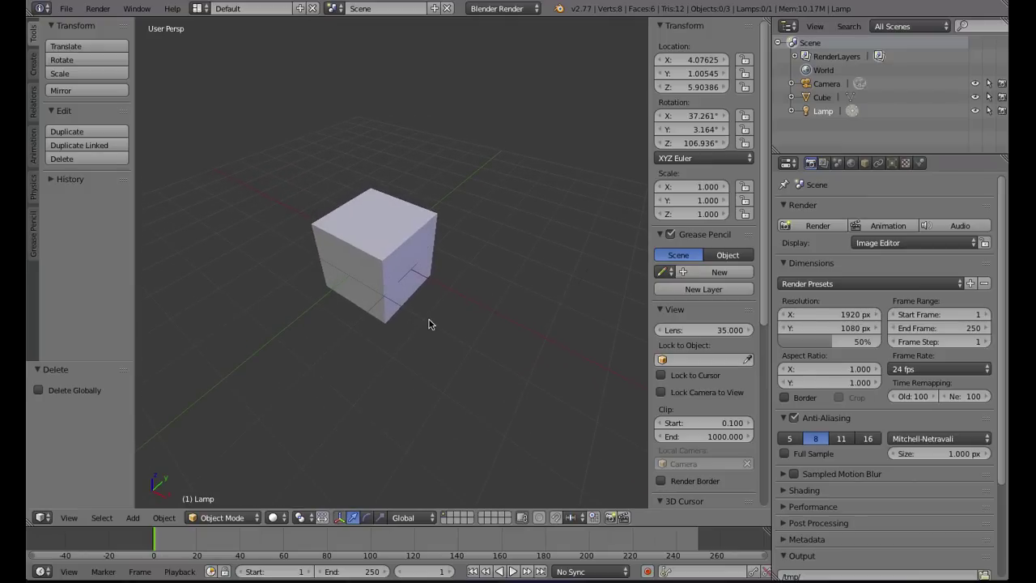
pyautogui.moveTo(446, 340); pyautogui.dragTo(447, 342, button='middle')
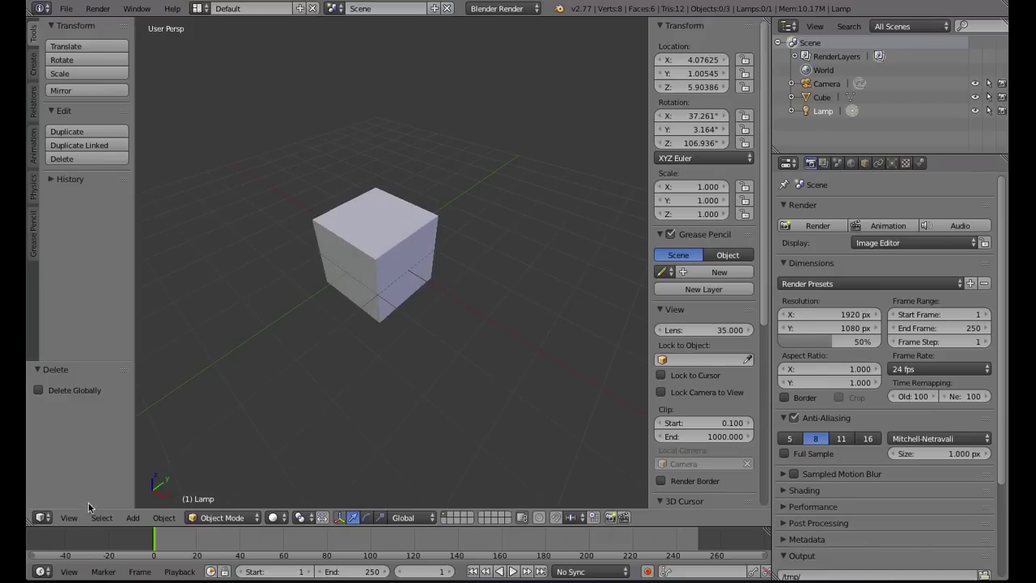
# - Switch the viewport to orthographic, then orbit and zoom in on the cube
pyautogui.click(72, 521)
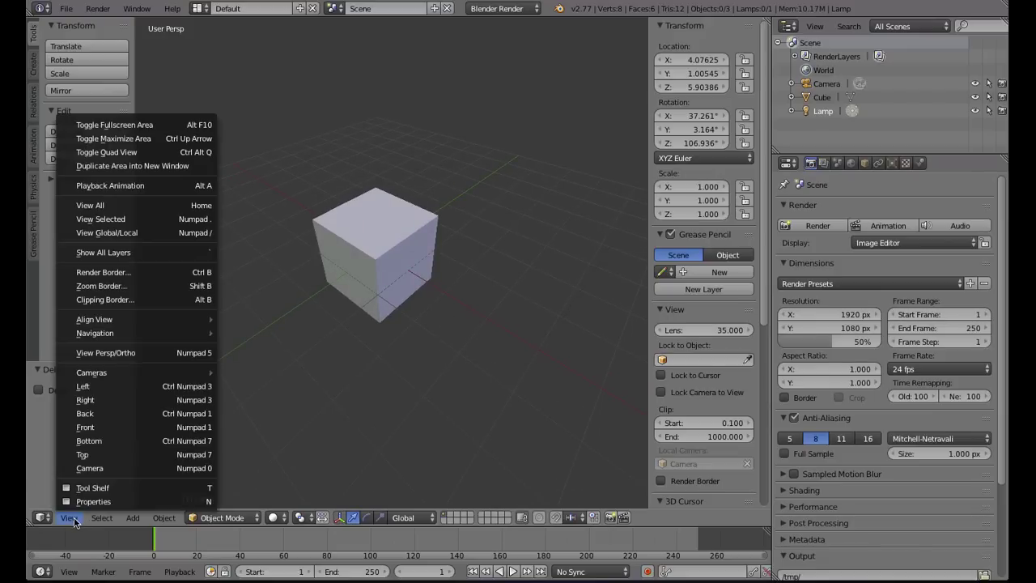
pyautogui.click(110, 357)
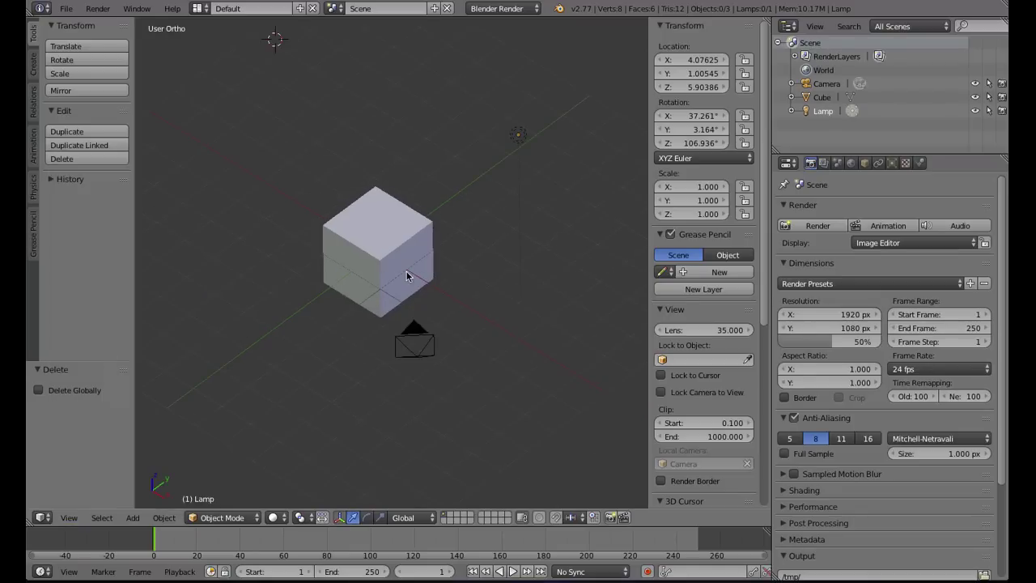
pyautogui.moveTo(435, 273)
pyautogui.mouseDown(button='middle')
pyautogui.moveTo(416, 289)
pyautogui.moveTo(395, 279)
pyautogui.moveTo(384, 313)
pyautogui.moveTo(417, 298)
pyautogui.moveTo(377, 294)
pyautogui.moveTo(442, 237)
pyautogui.moveTo(438, 306)
pyautogui.moveTo(429, 295)
pyautogui.moveTo(442, 197)
pyautogui.moveTo(417, 198)
pyautogui.moveTo(420, 265)
pyautogui.mouseUp(button='middle')
pyautogui.scroll(3, 405, 280)
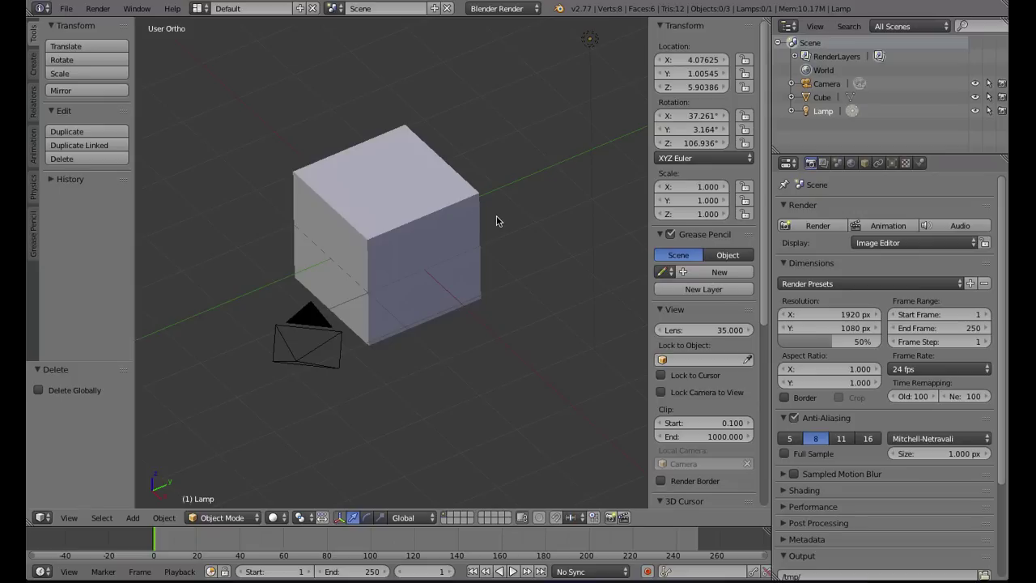
pyautogui.click(42, 517)
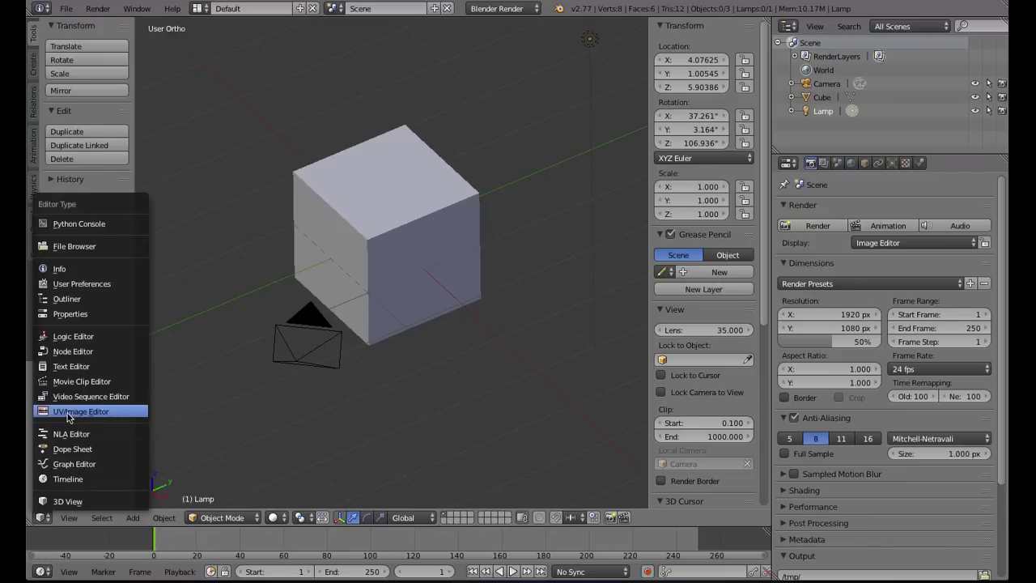
pyautogui.click(69, 413)
pyautogui.click(42, 518)
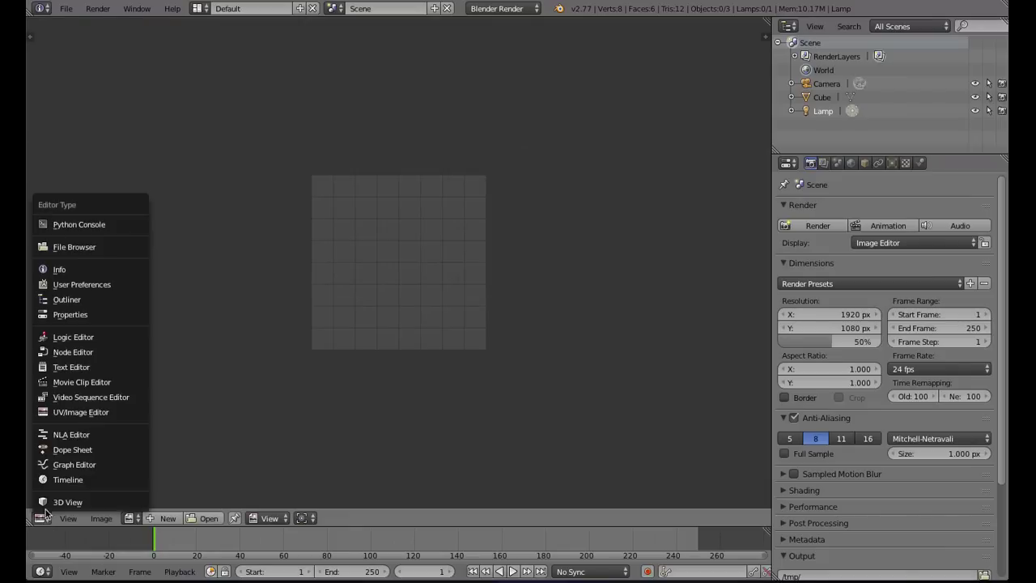
pyautogui.click(69, 481)
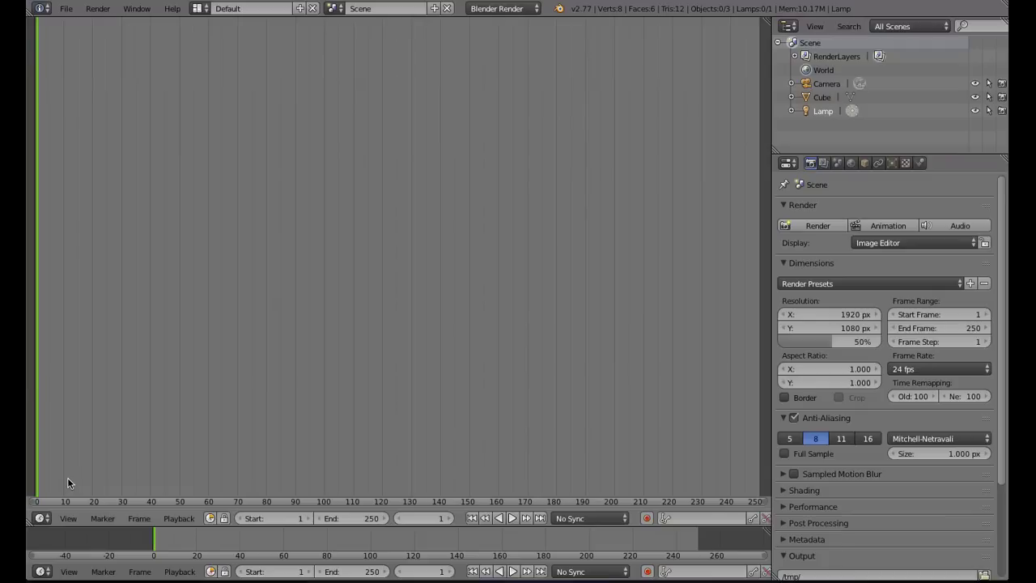
pyautogui.click(785, 165)
pyautogui.click(797, 202)
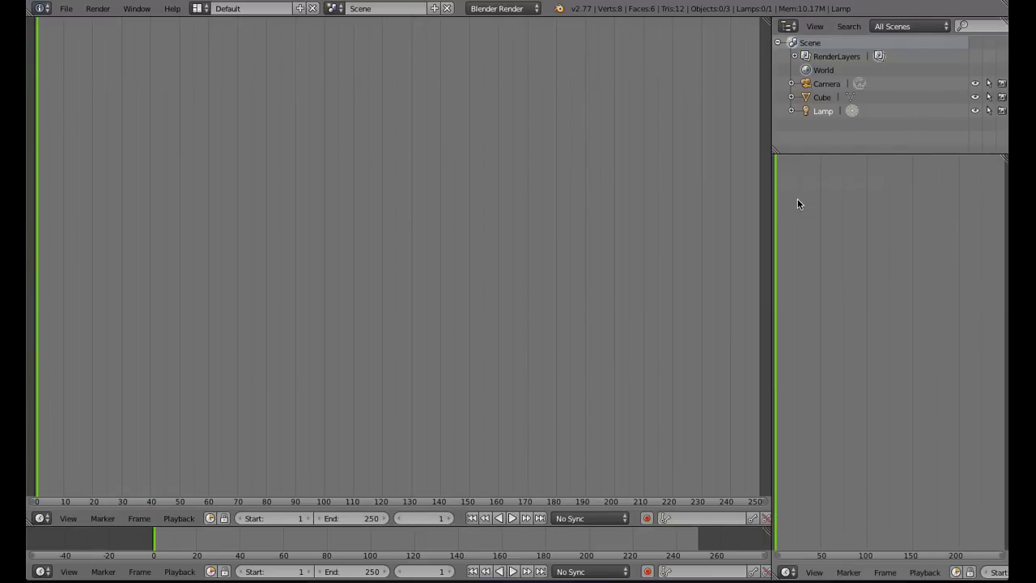
pyautogui.click(787, 572)
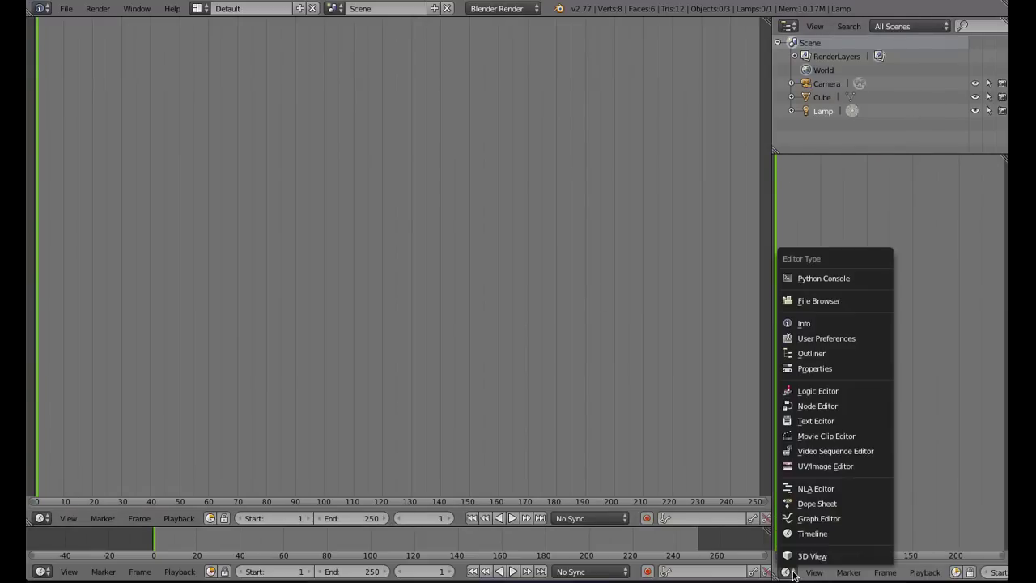
pyautogui.click(807, 503)
pyautogui.click(787, 571)
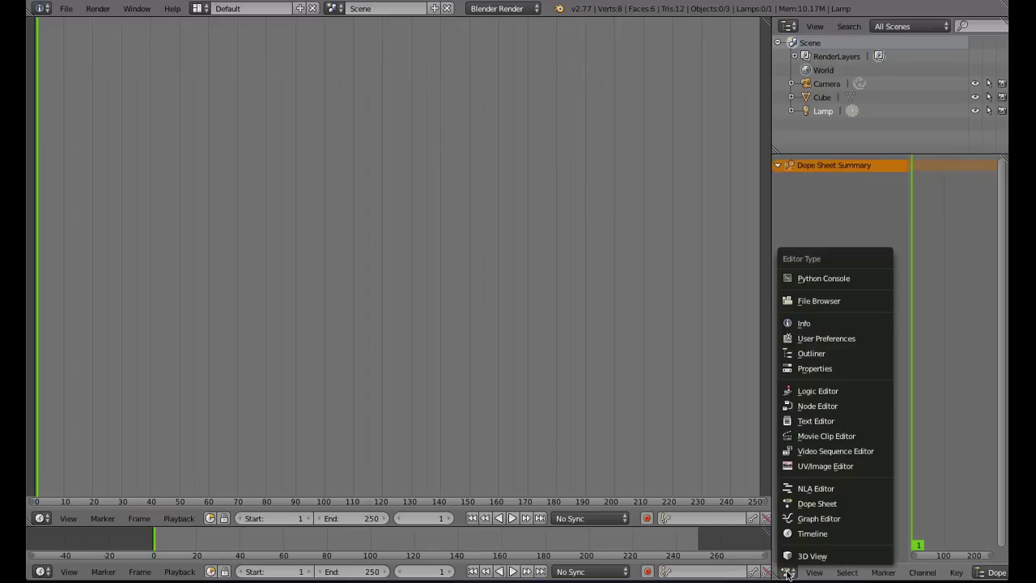
pyautogui.click(799, 369)
pyautogui.click(42, 518)
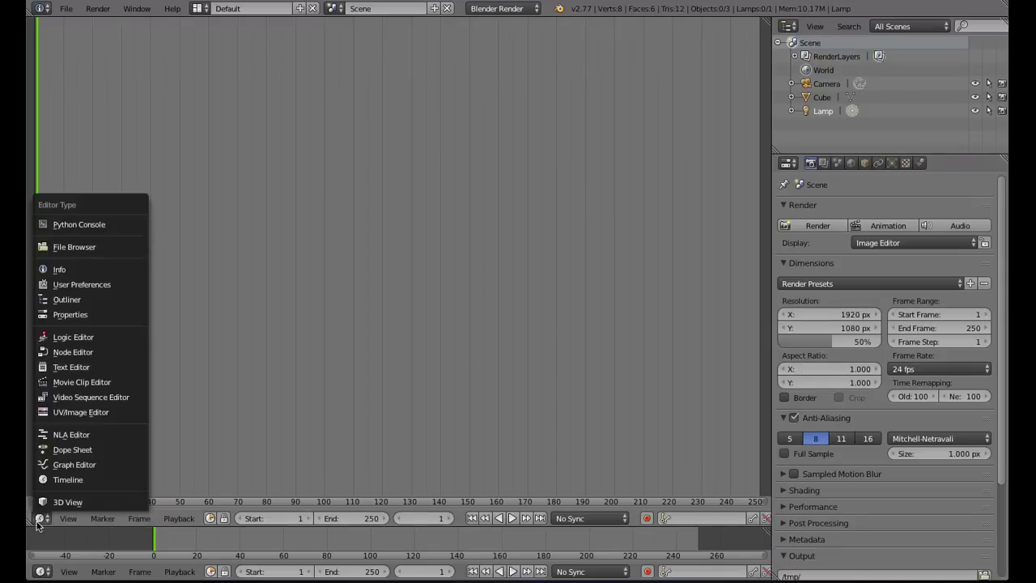
pyautogui.click(64, 501)
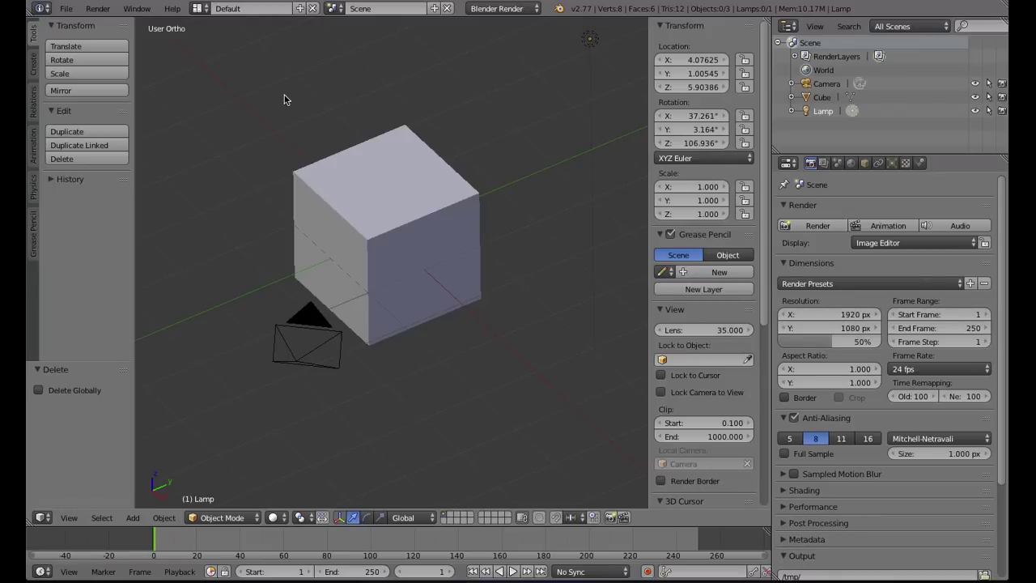
pyautogui.click(202, 9)
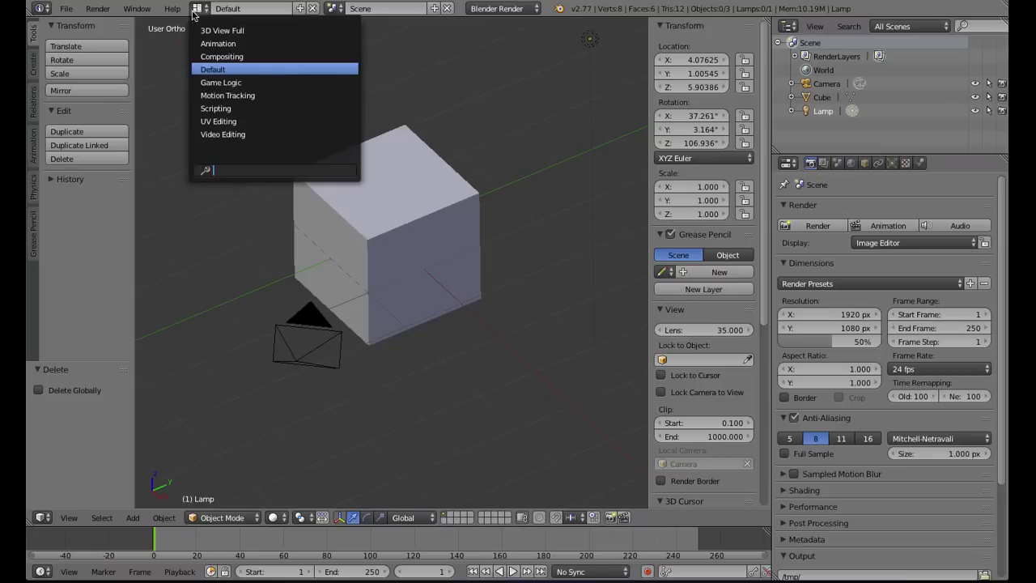
pyautogui.click(204, 30)
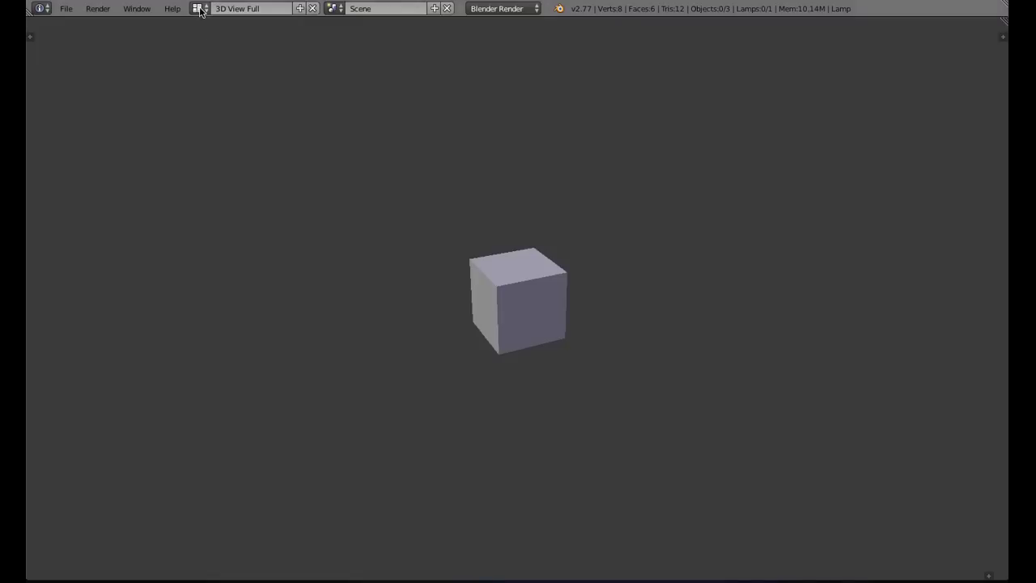
pyautogui.click(201, 9)
pyautogui.click(217, 43)
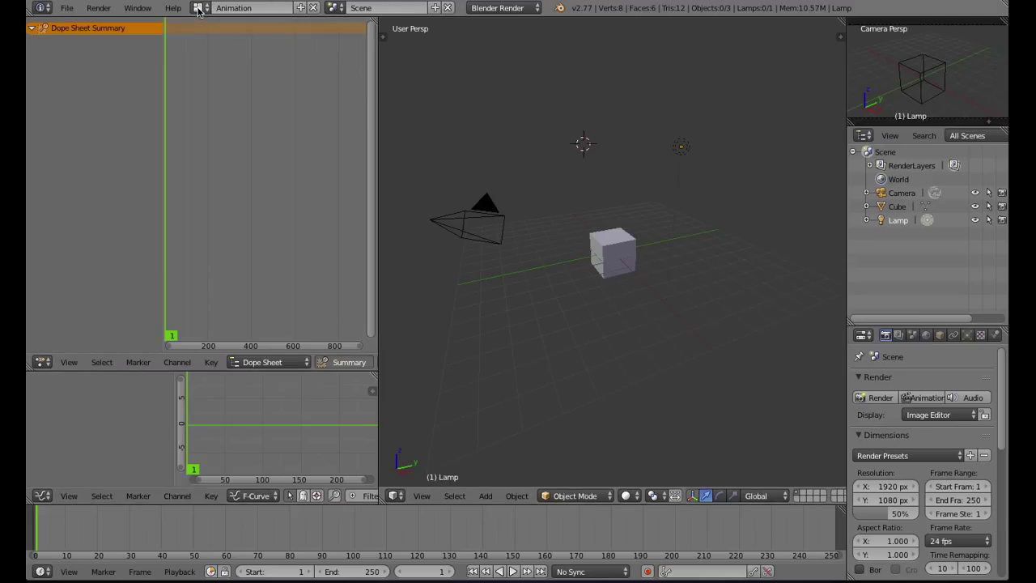
pyautogui.click(200, 9)
pyautogui.click(224, 55)
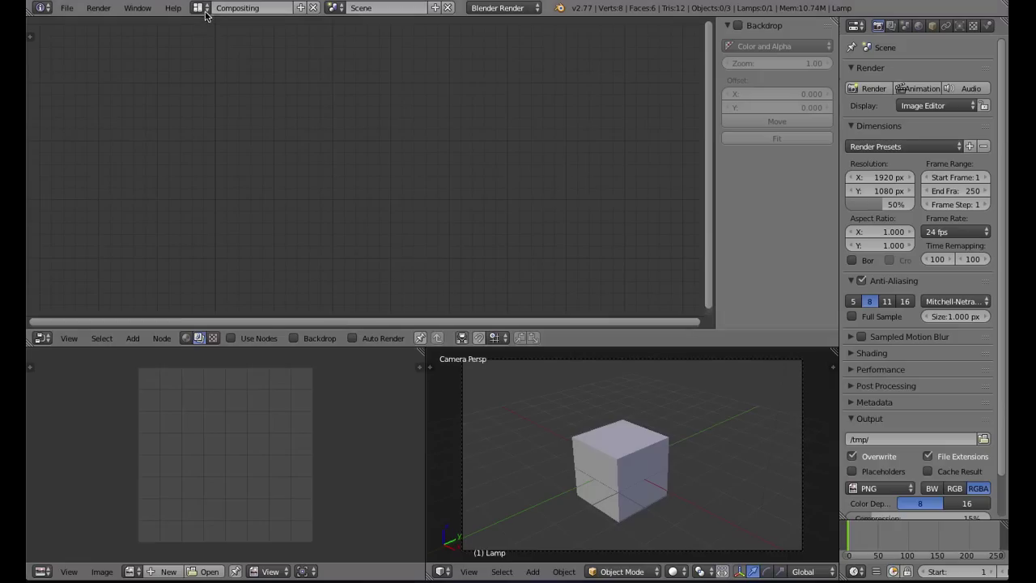
pyautogui.click(206, 14)
pyautogui.click(202, 68)
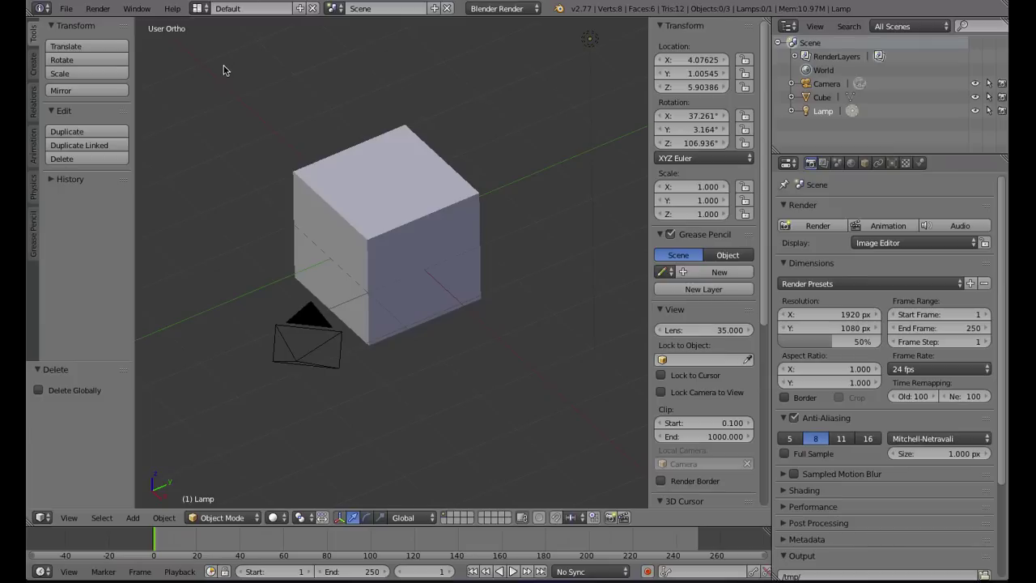
pyautogui.click(207, 12)
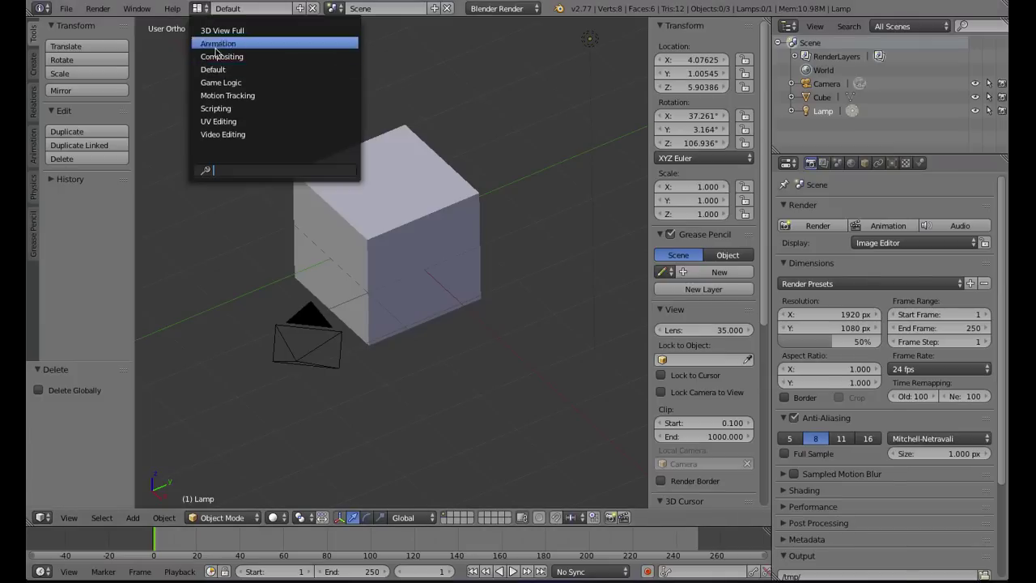
pyautogui.click(225, 124)
pyautogui.click(201, 9)
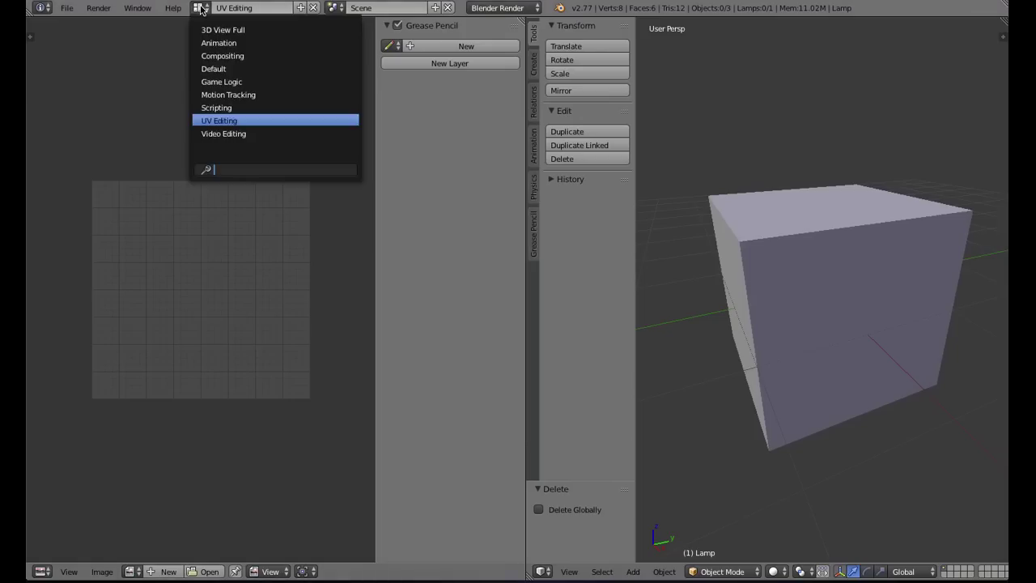
pyautogui.click(204, 69)
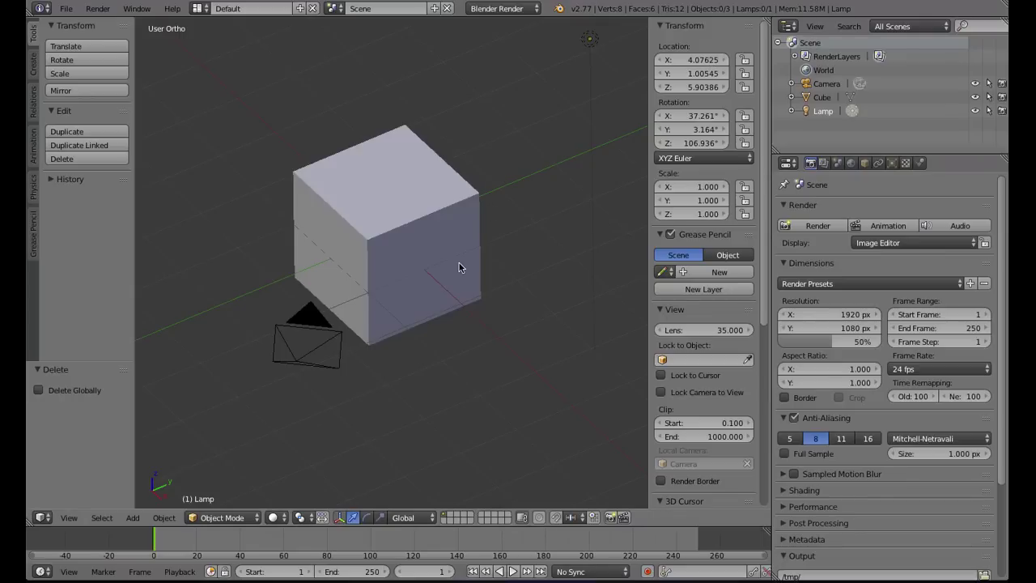
# - Split the 3D viewport into two side-by-side views
pyautogui.rightClick(362, 526)
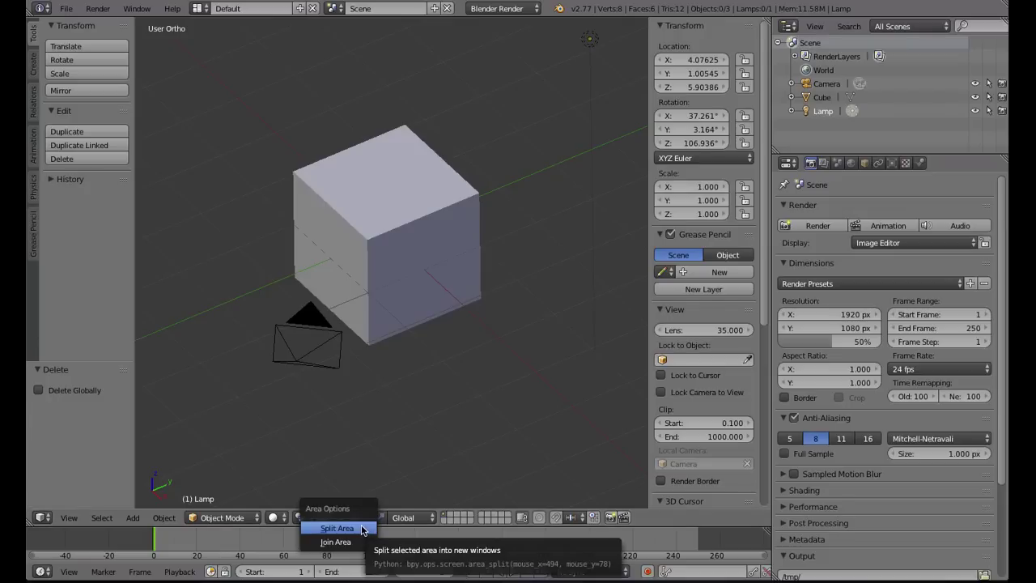
pyautogui.press('Escape')
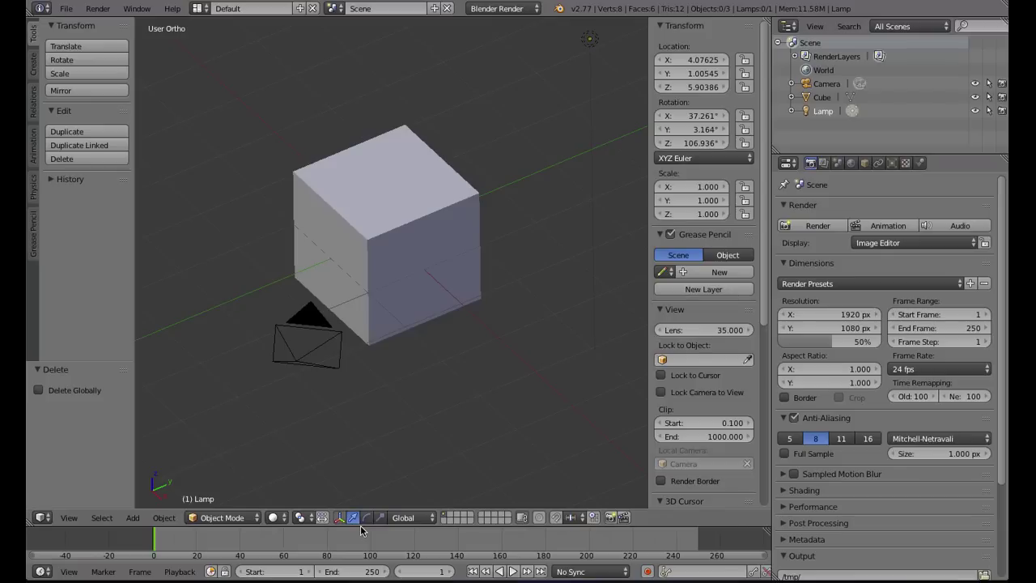
pyautogui.rightClick(361, 530)
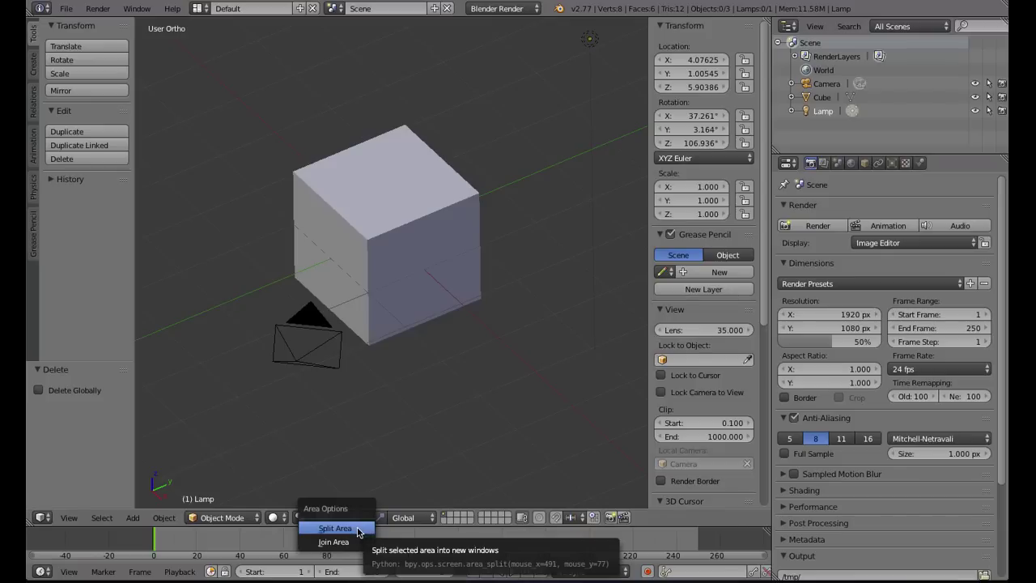
pyautogui.click(358, 528)
pyautogui.click(370, 416)
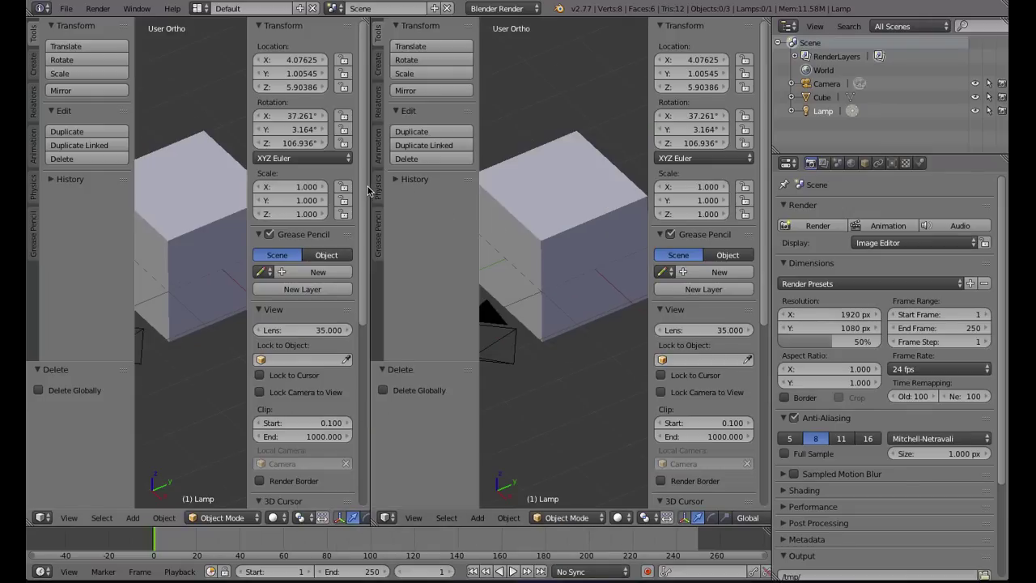
# - Widen the left view slightly and split the right view into top and bottom halves
pyautogui.moveTo(369, 190); pyautogui.dragTo(386, 191)
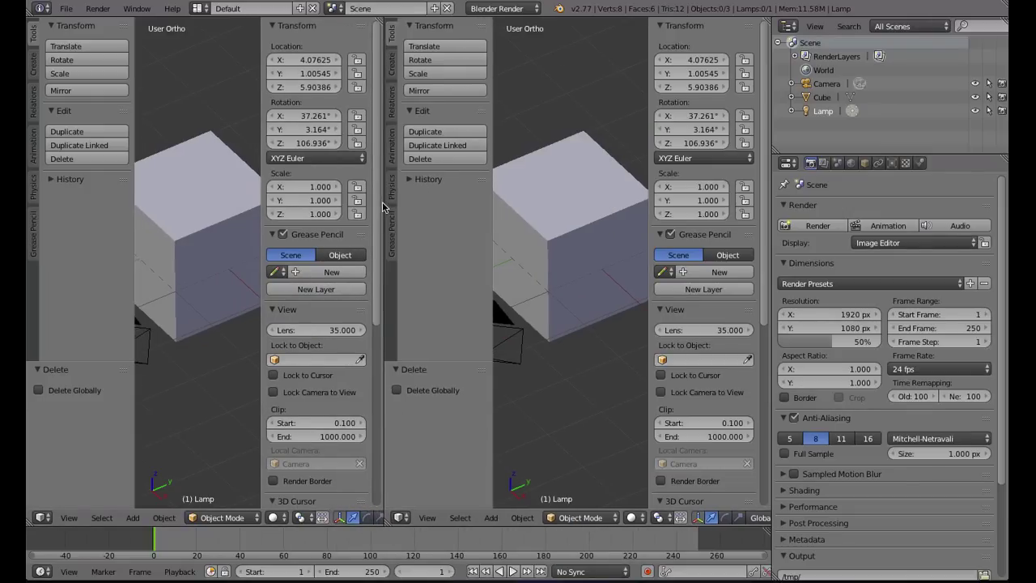
pyautogui.rightClick(384, 226)
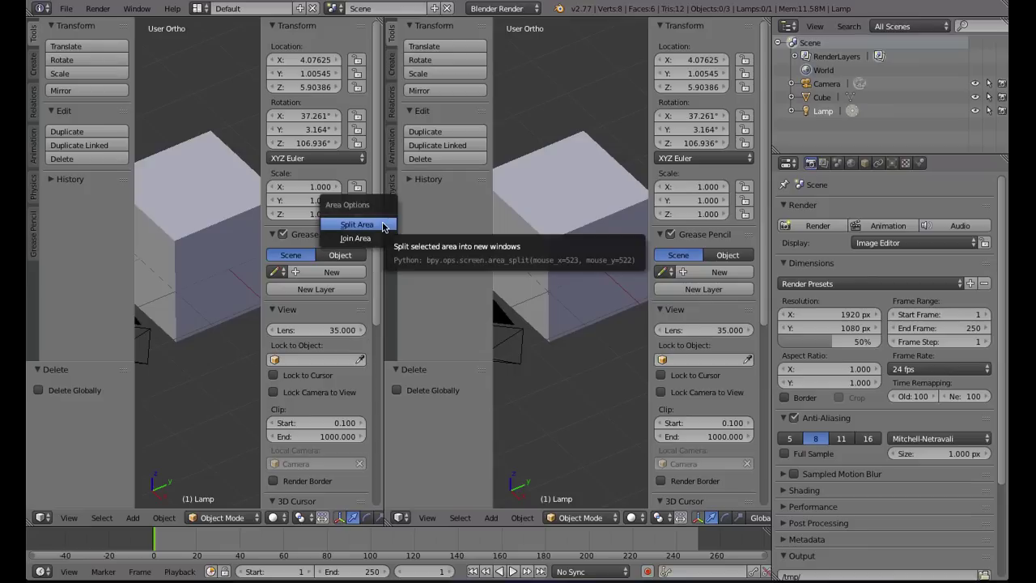
pyautogui.click(384, 226)
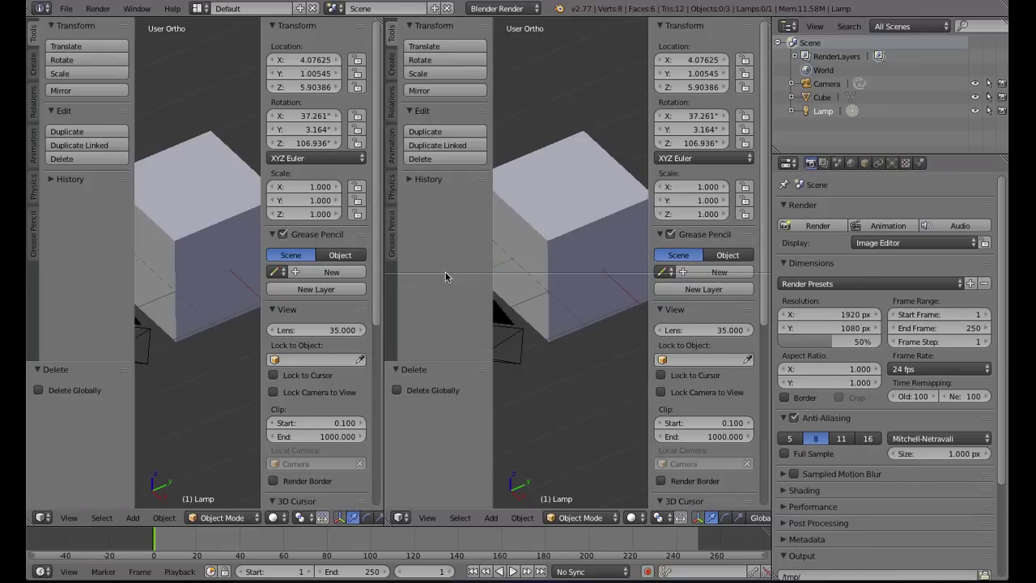
pyautogui.click(445, 273)
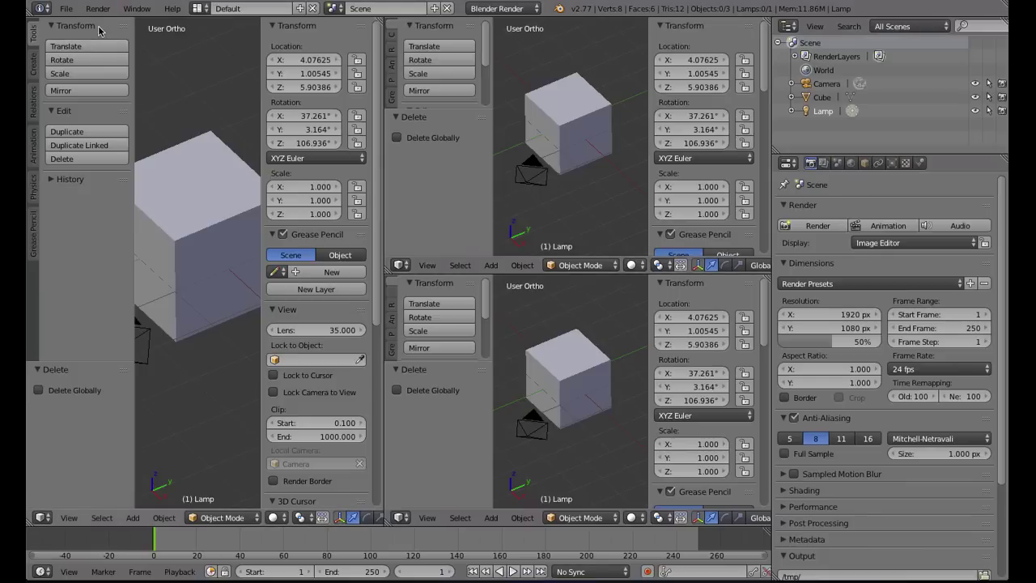
# - Browse the tool shelf categories, returning to the transform tools
pyautogui.click(33, 67)
pyautogui.click(33, 104)
pyautogui.click(33, 33)
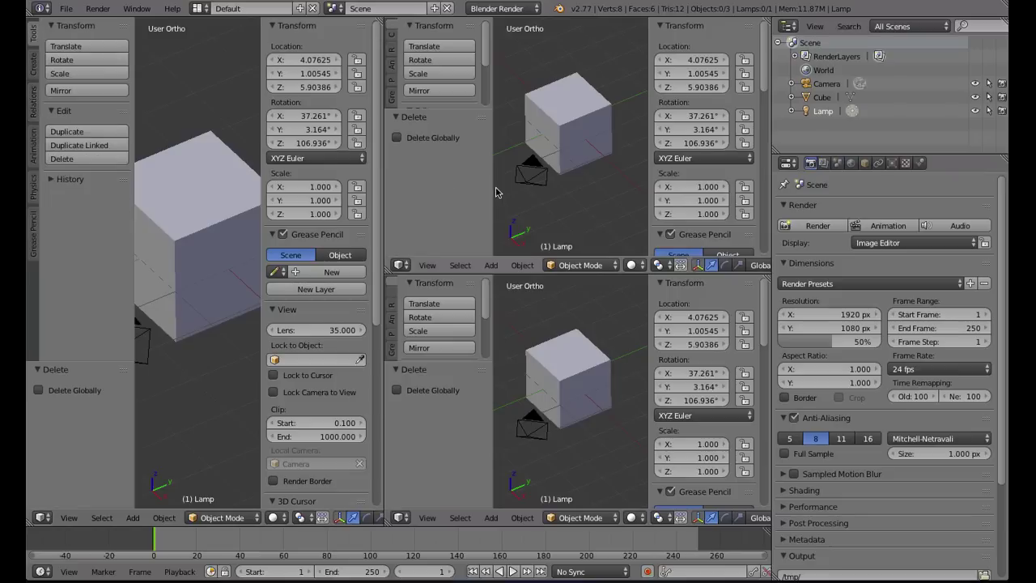
# - Select the cube, zoom out, and hide the left view's tool shelf and properties panel
pyautogui.rightClick(212, 234)
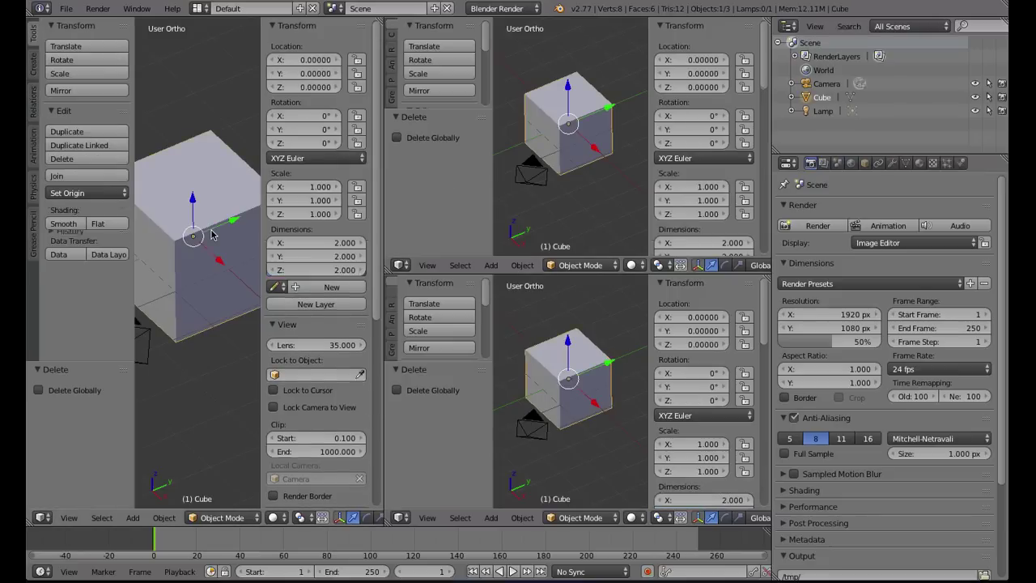
pyautogui.scroll(-3, 213, 235)
pyautogui.scroll(-1, 214, 241)
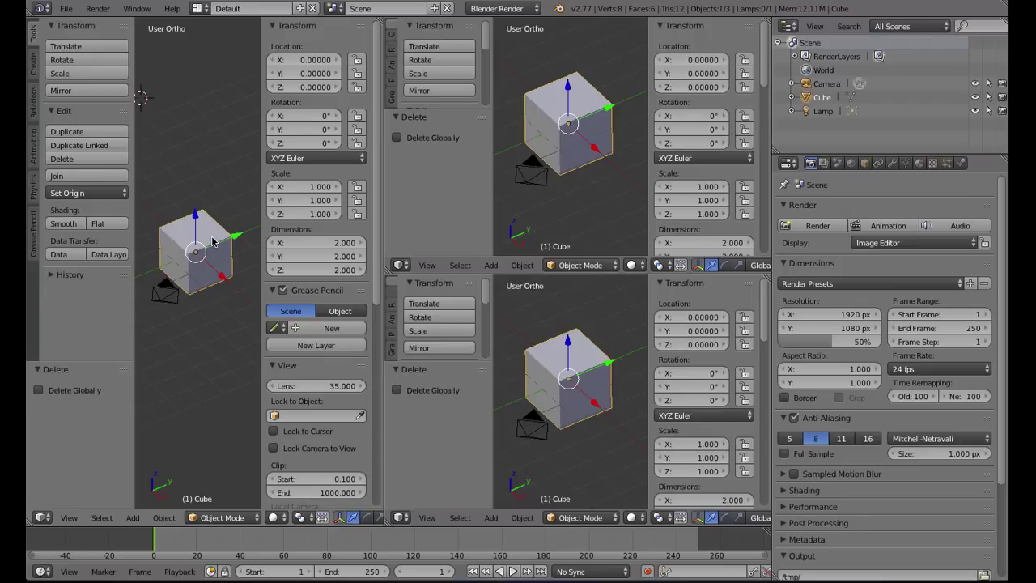
pyautogui.press('t')
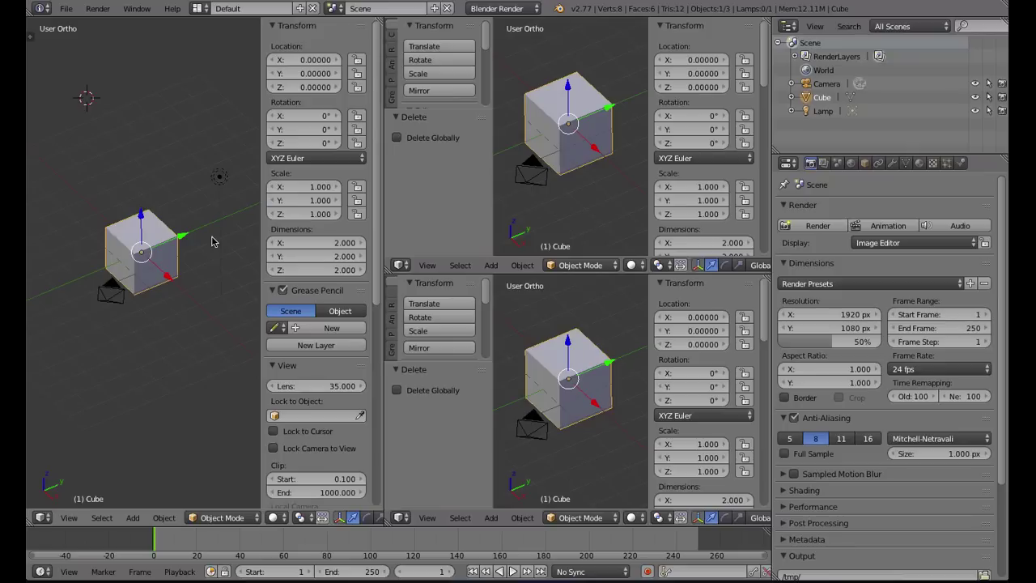
pyautogui.press('n')
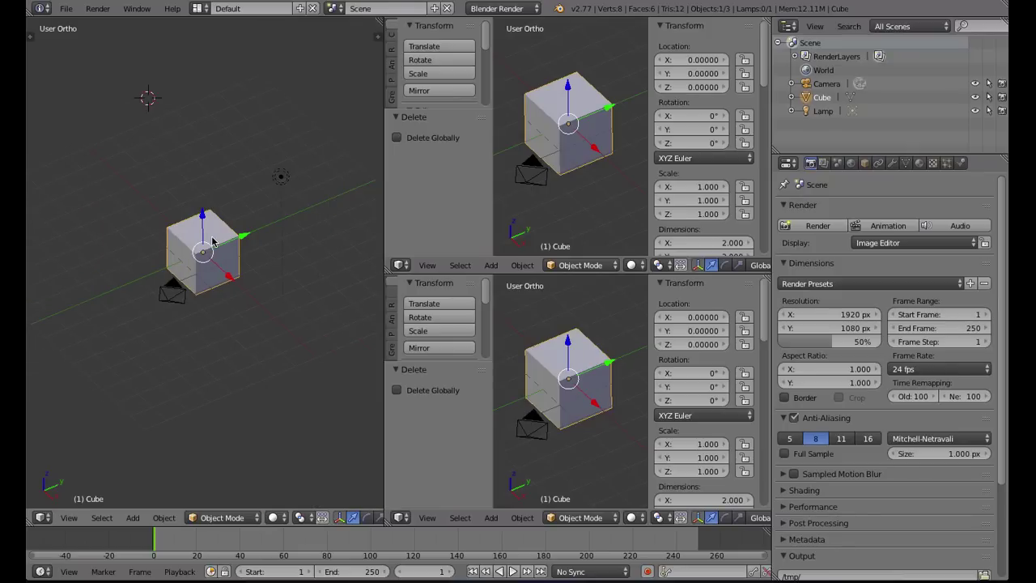
# - Hide the properties and tool panels in the upper-right and lower-right views
pyautogui.click(550, 213)
pyautogui.press('n')
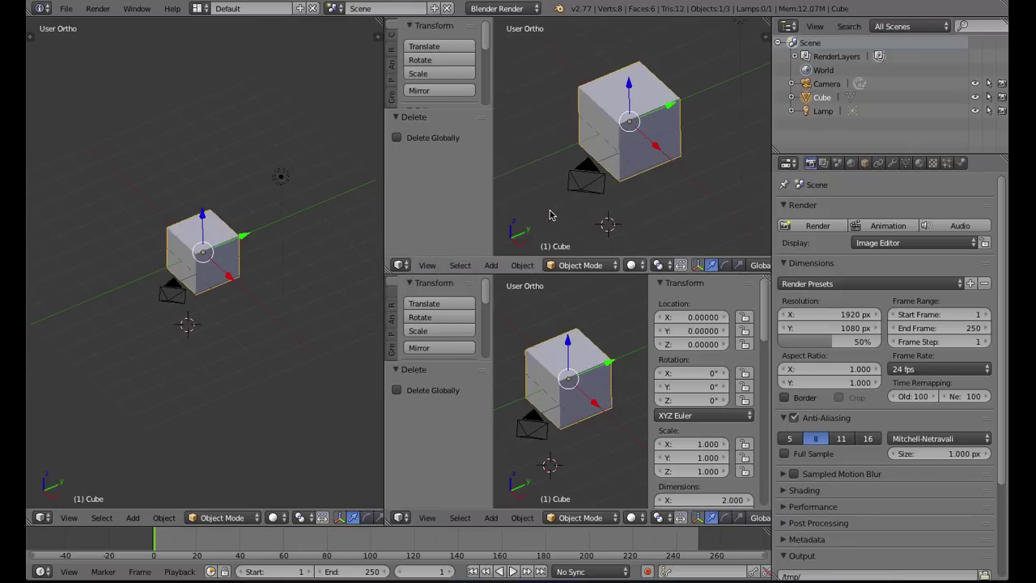
pyautogui.press('t')
pyautogui.click(574, 327)
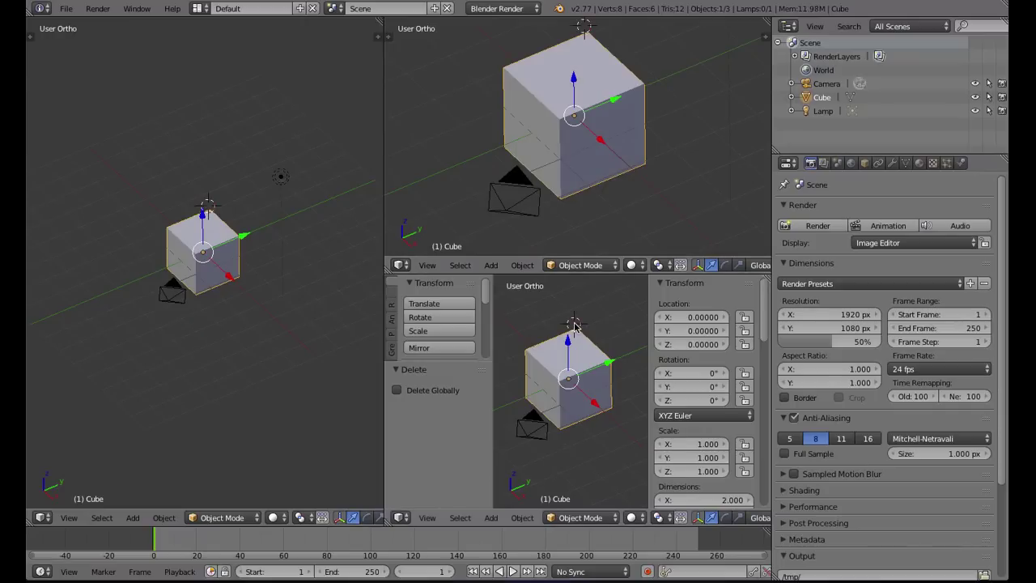
pyautogui.press('n')
pyautogui.press('t')
# - Restore the left view's tool and properties panels and widen that view
pyautogui.click(318, 188)
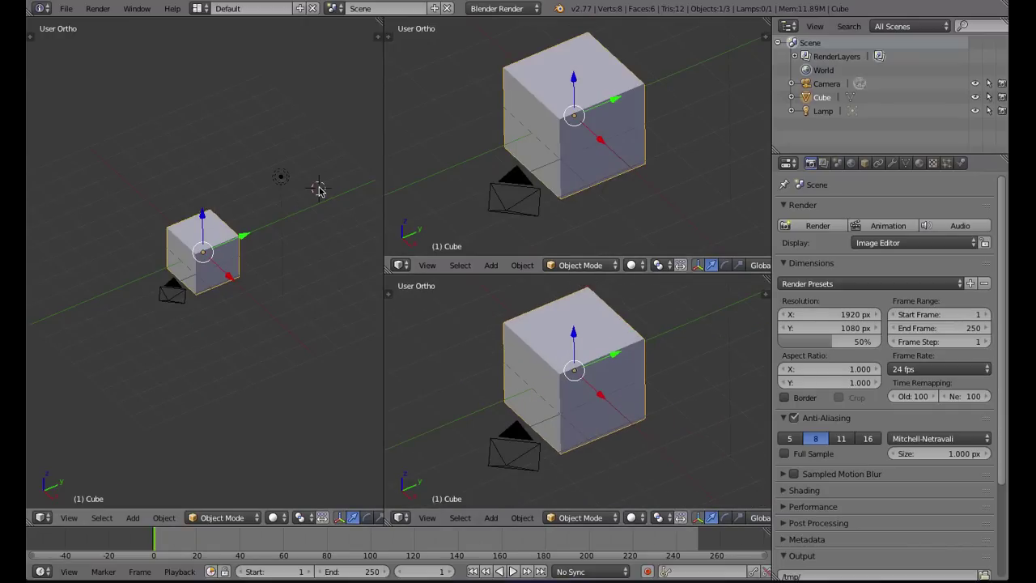
pyautogui.press('t')
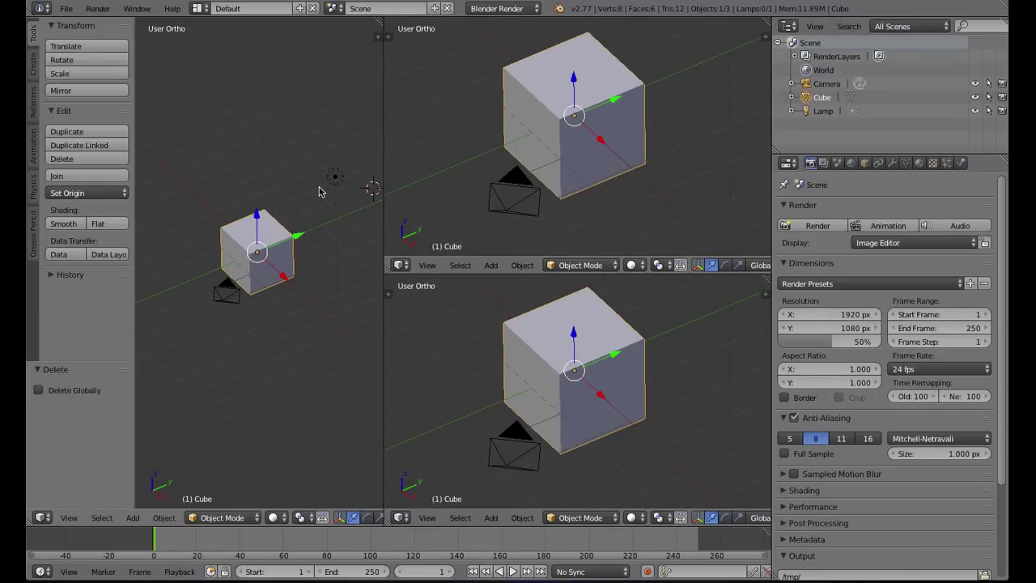
pyautogui.press('n')
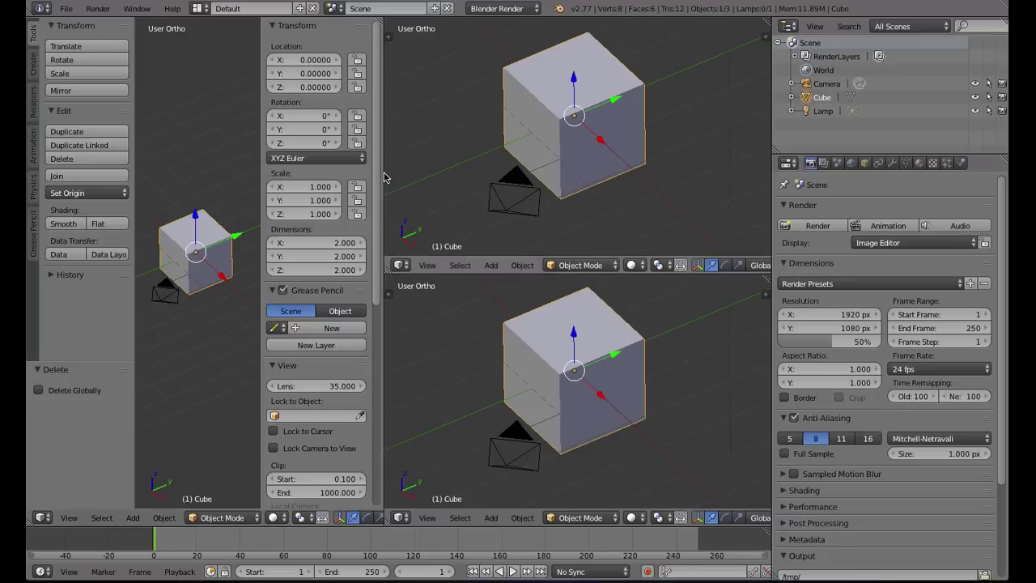
pyautogui.moveTo(386, 177)
pyautogui.mouseDown()
pyautogui.moveTo(495, 171)
pyautogui.moveTo(475, 174)
pyautogui.mouseUp()
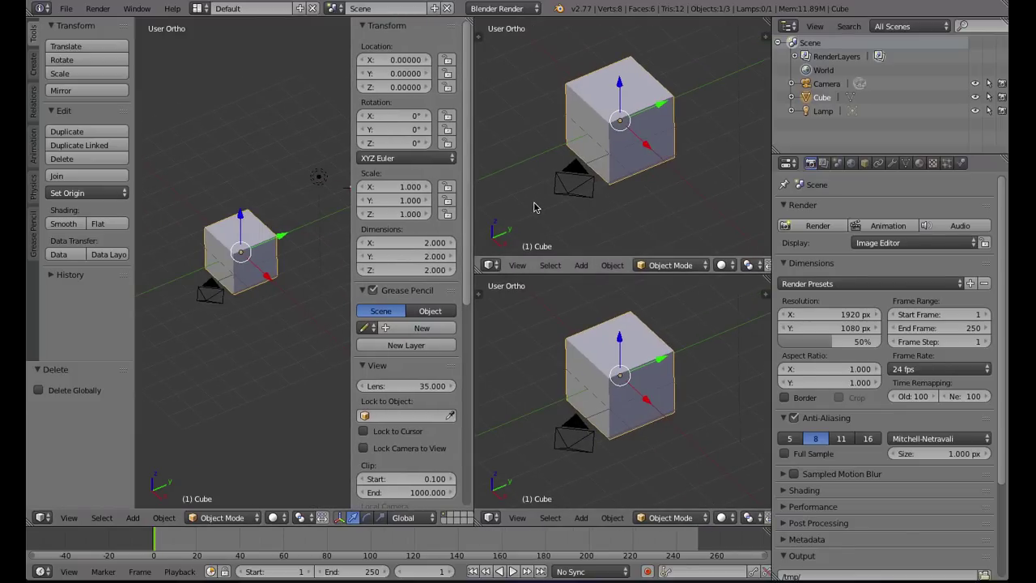
# - Set the upper-right view to Front and the lower-right view to Left orthographic
pyautogui.click(519, 266)
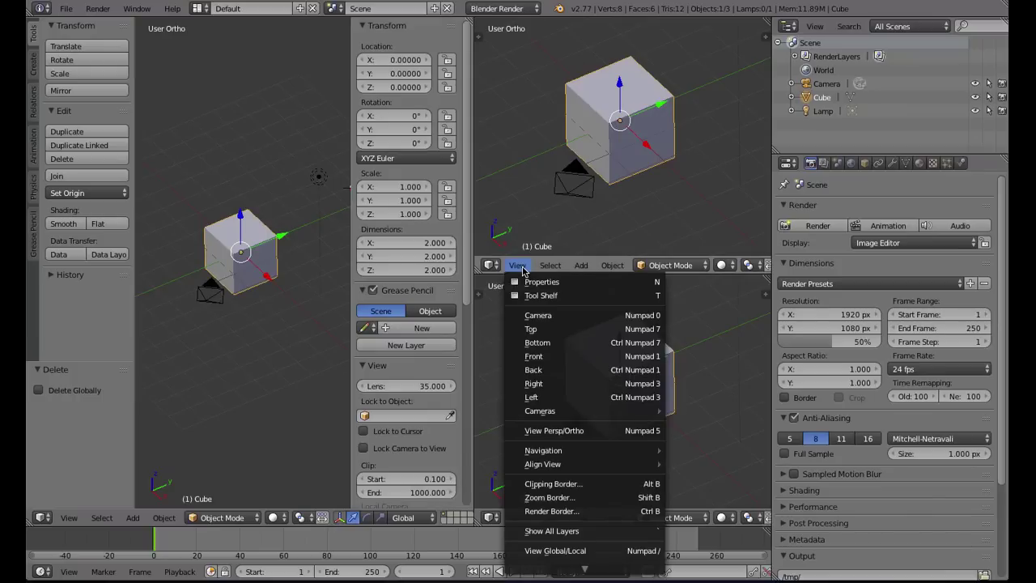
pyautogui.click(548, 358)
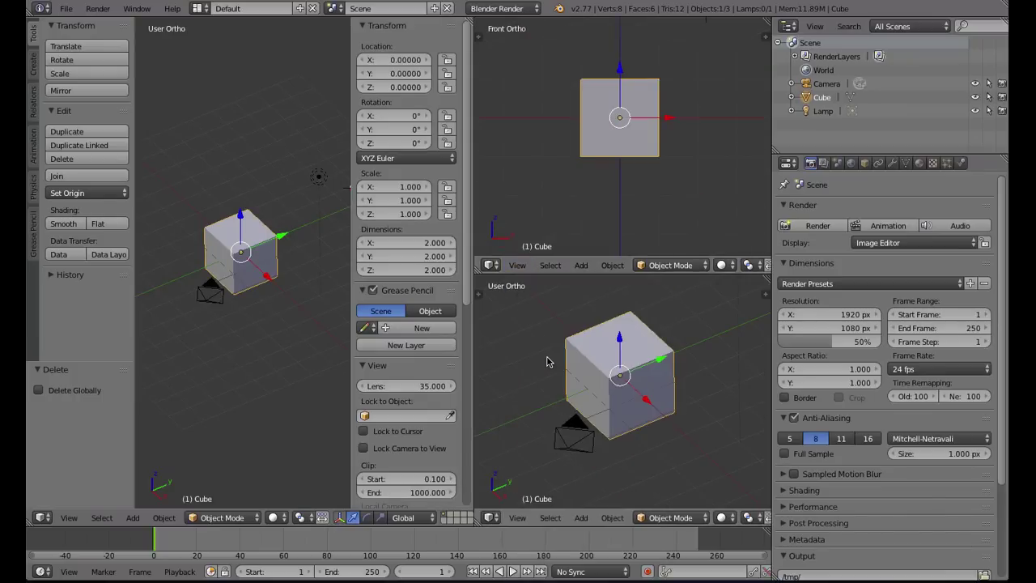
pyautogui.click(518, 518)
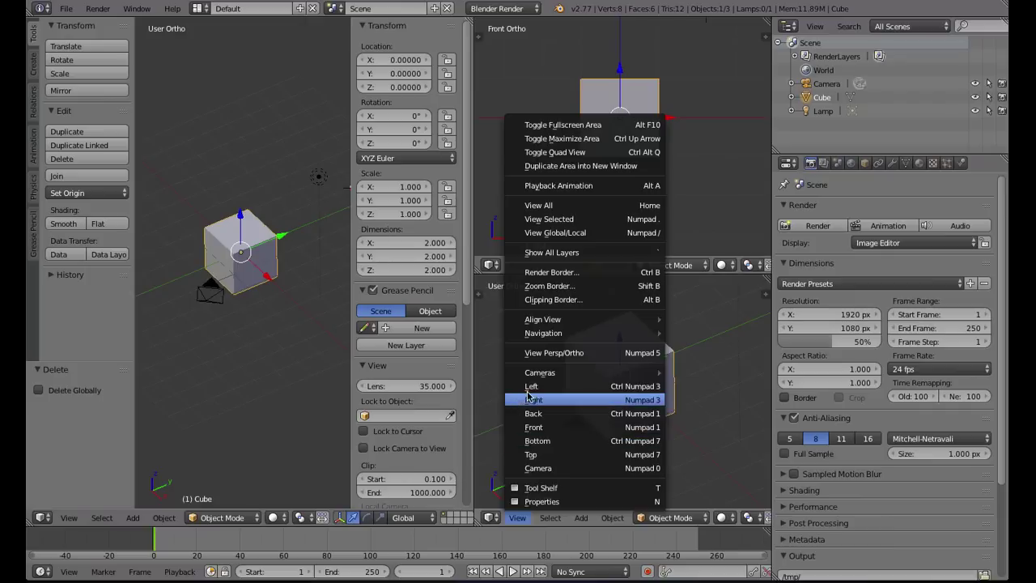
pyautogui.click(550, 389)
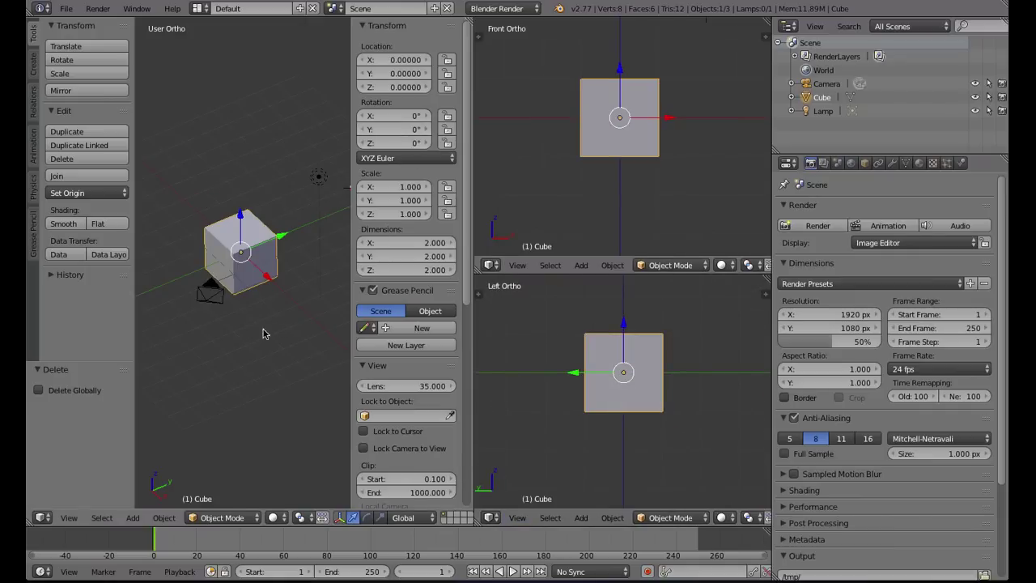
# - Switch the left view to perspective, then zoom and pan to frame the cube
pyautogui.click(69, 519)
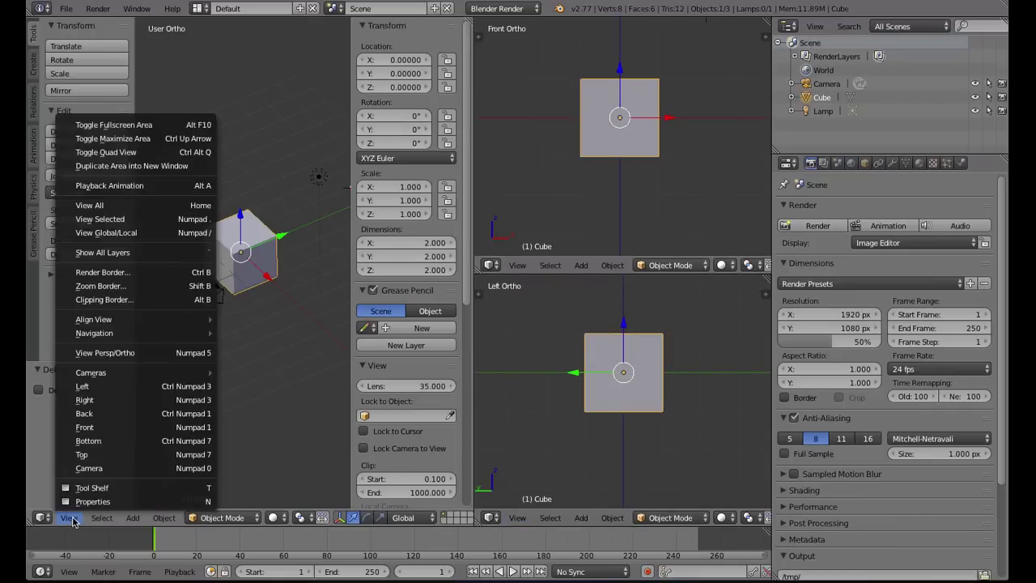
pyautogui.click(98, 353)
pyautogui.scroll(2, 201, 216)
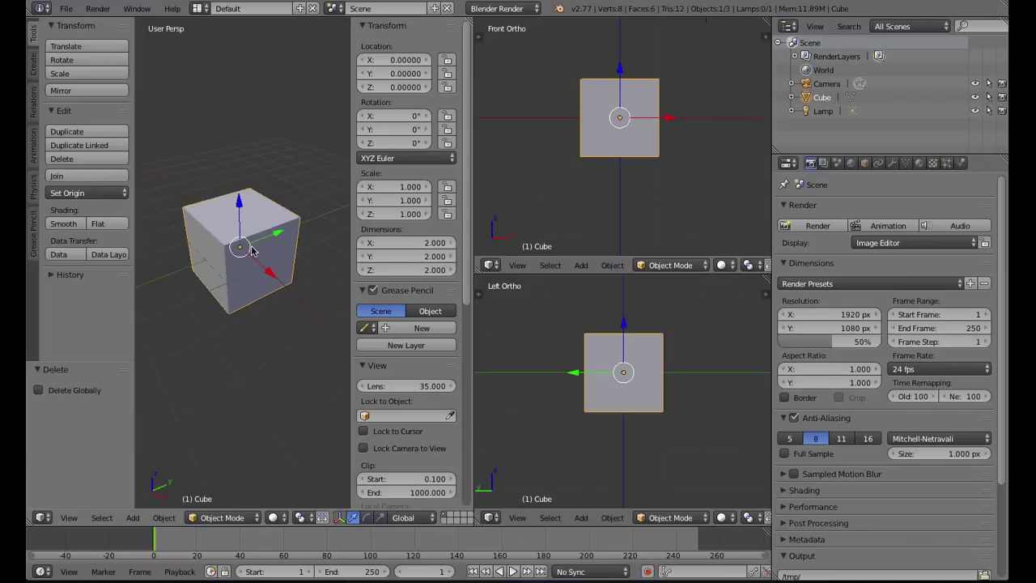
pyautogui.scroll(2, 259, 218)
pyautogui.keyDown('shift'); pyautogui.moveTo(259, 218); pyautogui.dragTo(257, 229, button='middle'); pyautogui.keyUp('shift')
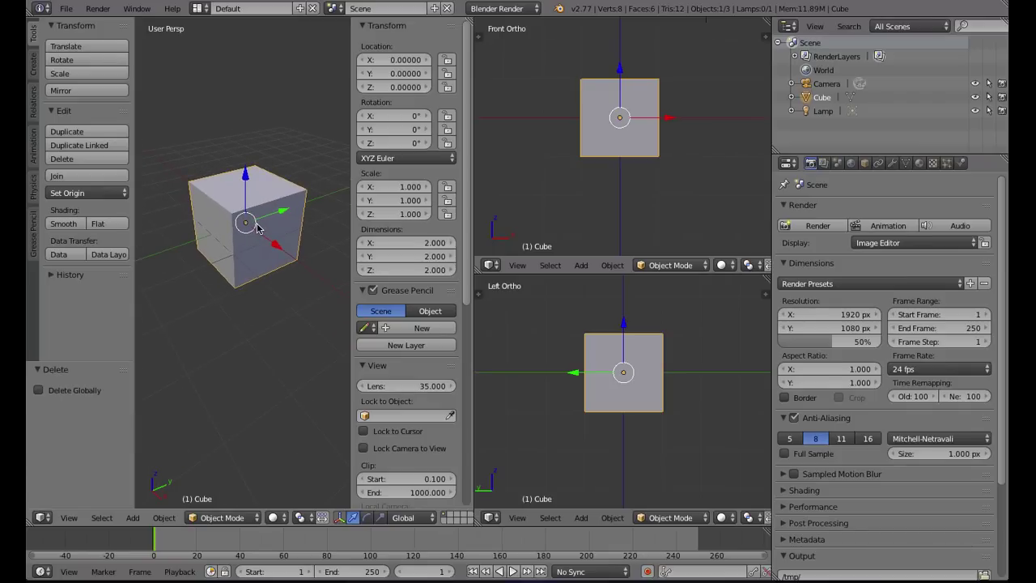